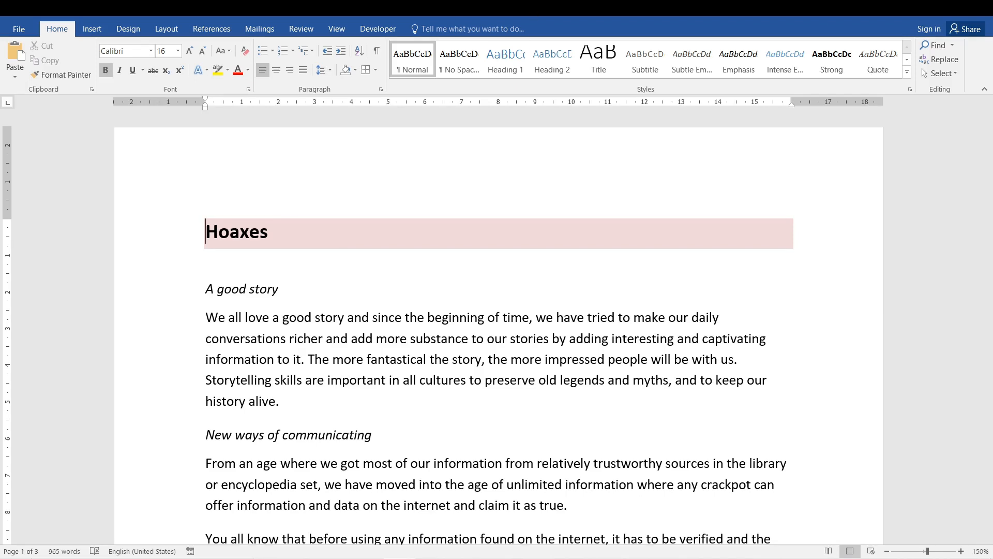
Look through the whole document and examine the formatting of the "A good story" subheading.
left_click(306, 318)
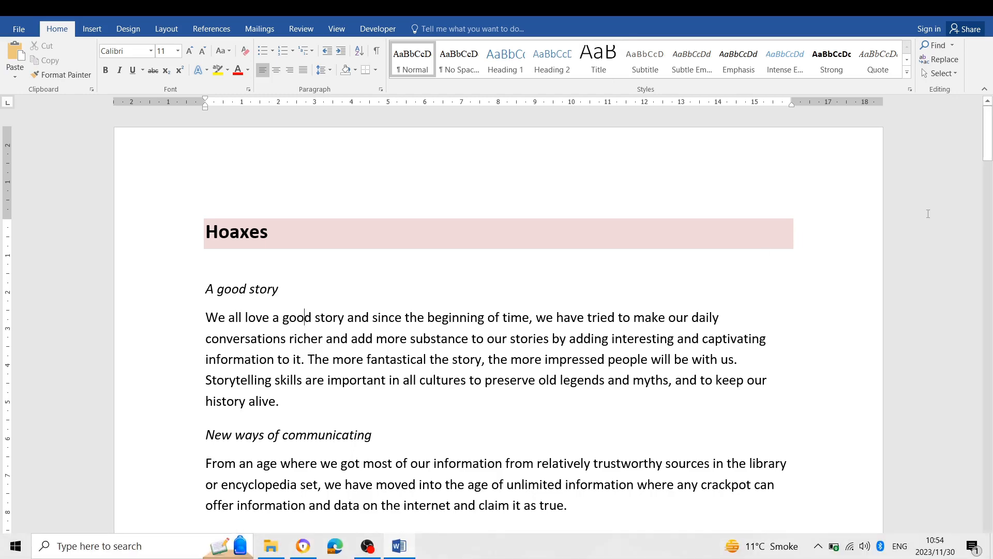
left_click_drag(988, 134, 992, 533)
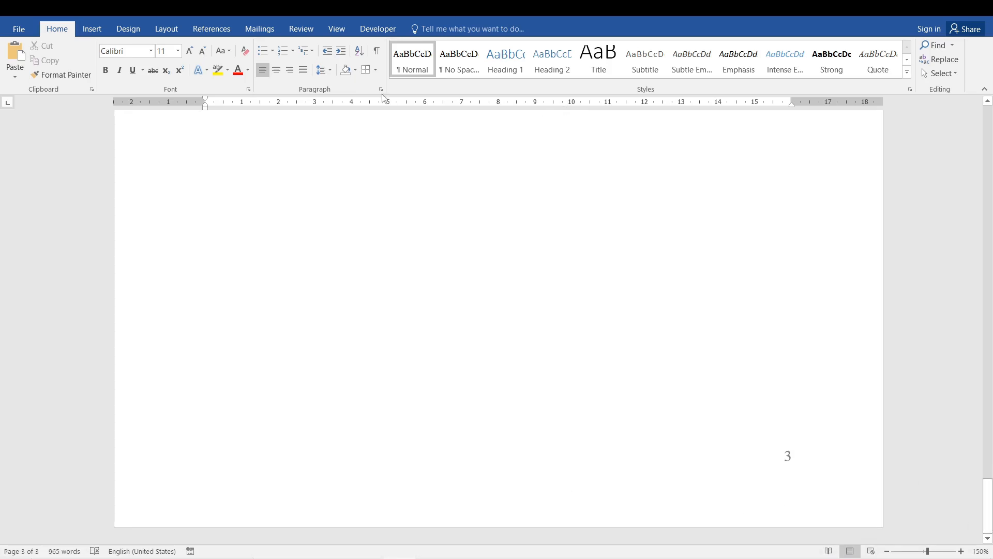
left_click_drag(991, 502, 991, 129)
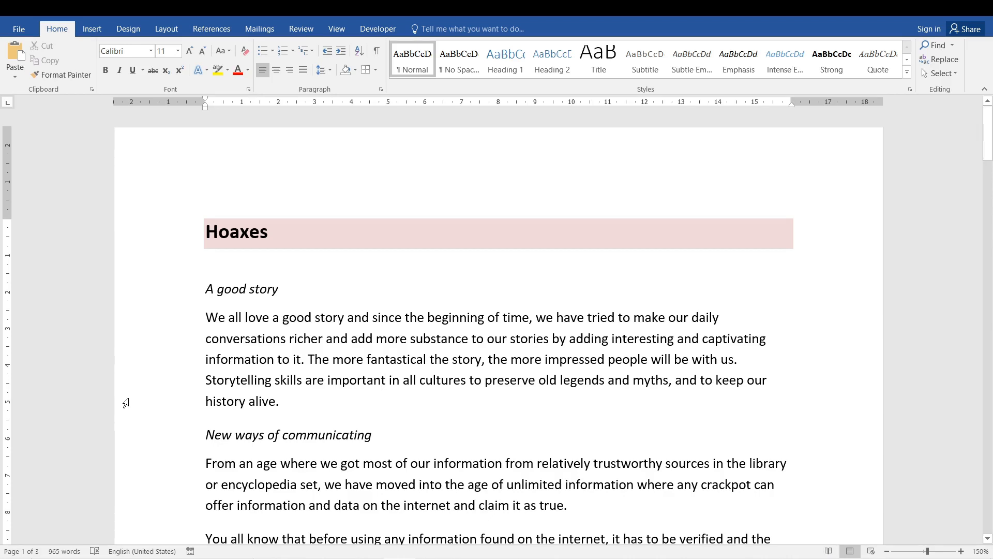
left_click(255, 317)
left_click(160, 288)
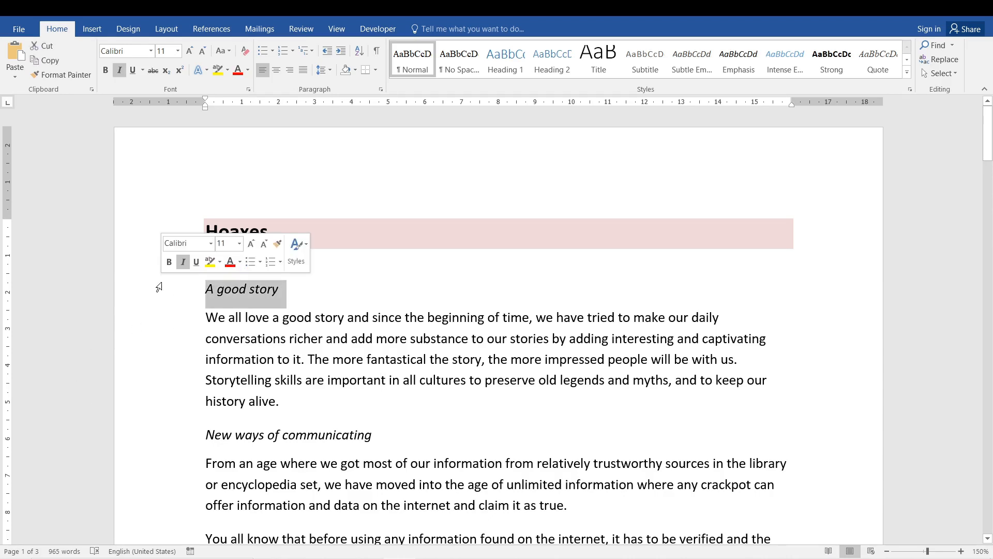
left_click(311, 338)
left_click(182, 297)
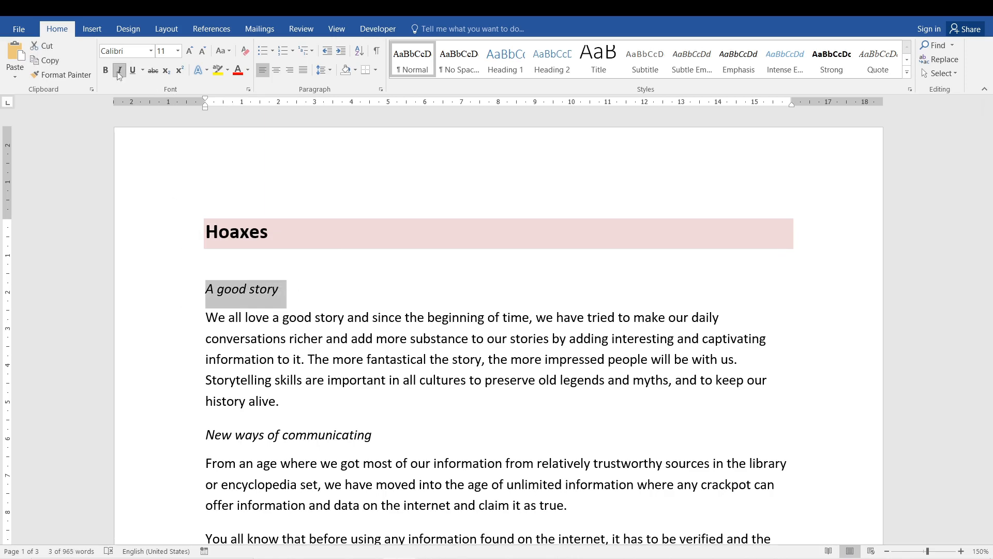
left_click(283, 401)
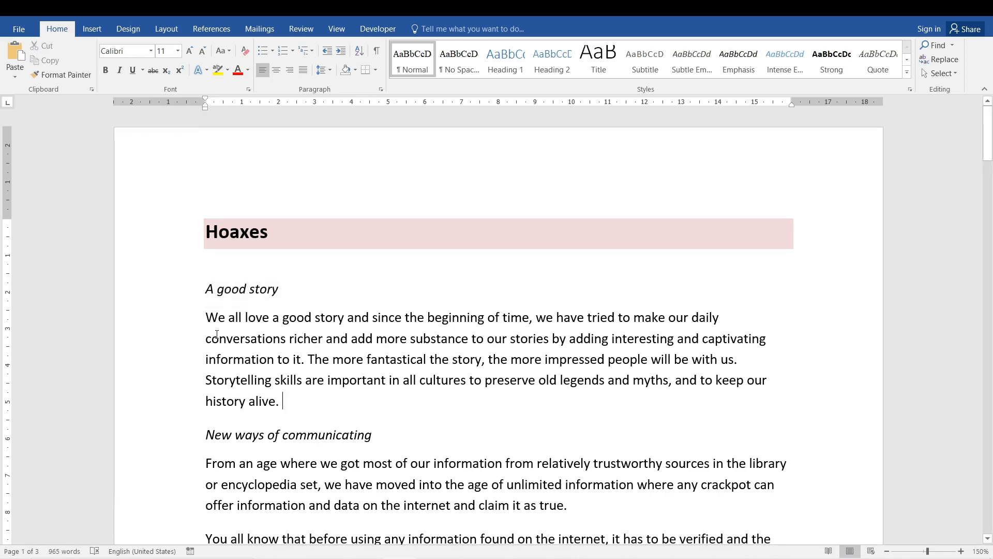
left_click(202, 296)
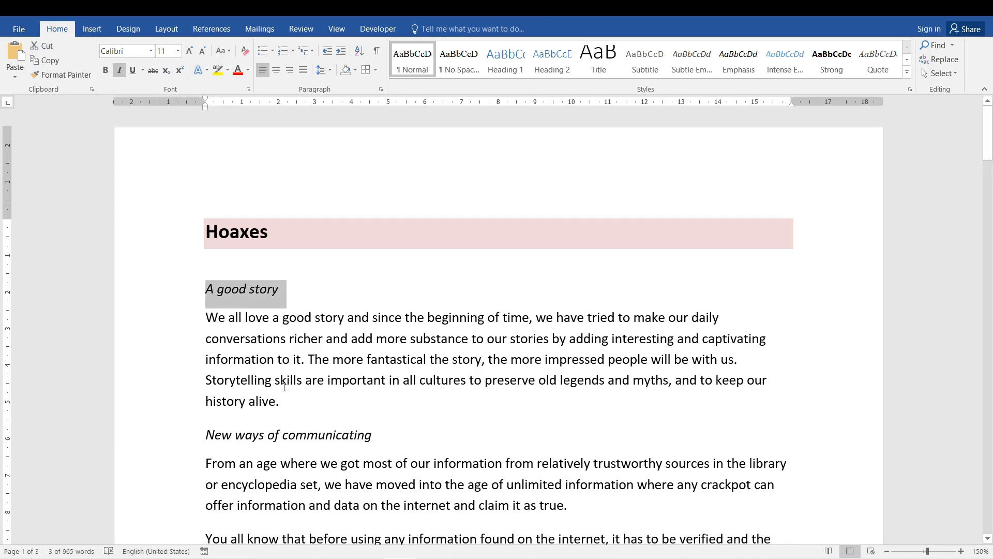
left_click(232, 288)
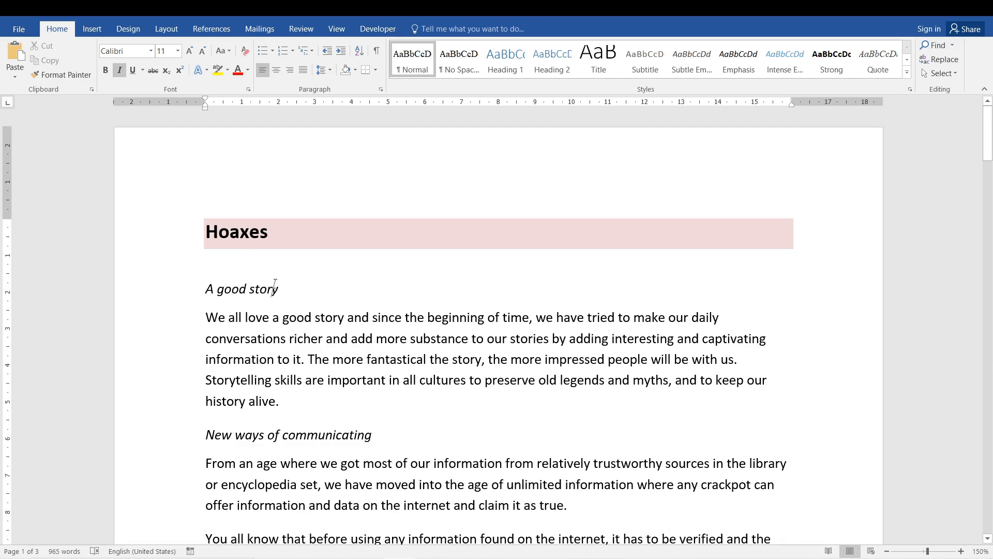
Examine the font formatting and custom shading colour of the "Hoaxes" heading without changing them.
left_click(261, 231)
left_click(192, 242)
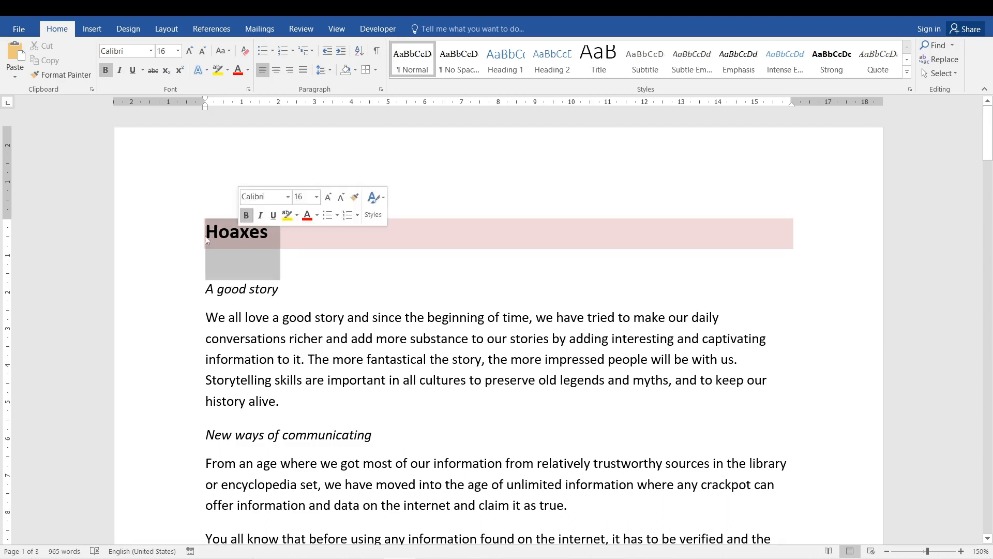
left_click(249, 232)
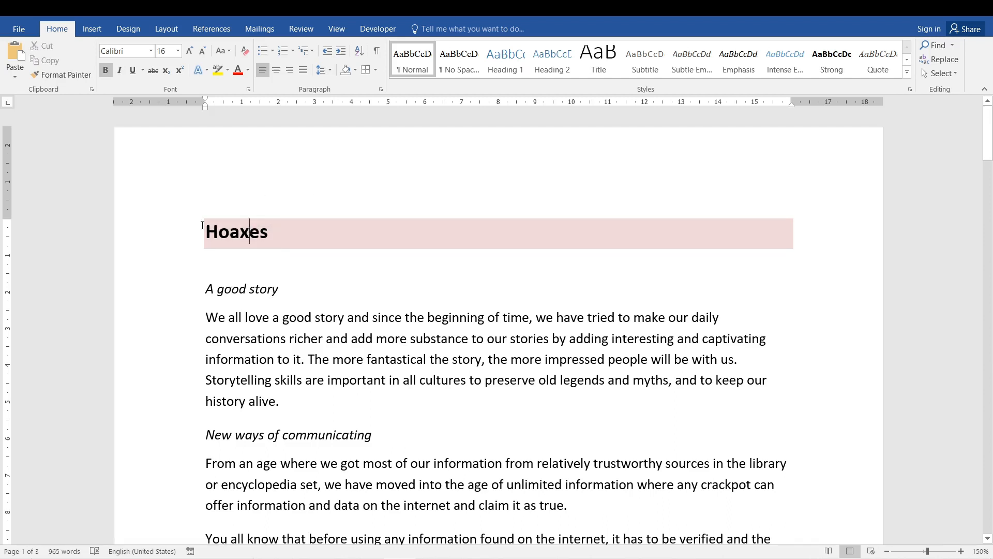
left_click(187, 227)
left_click(151, 188)
left_click(318, 239)
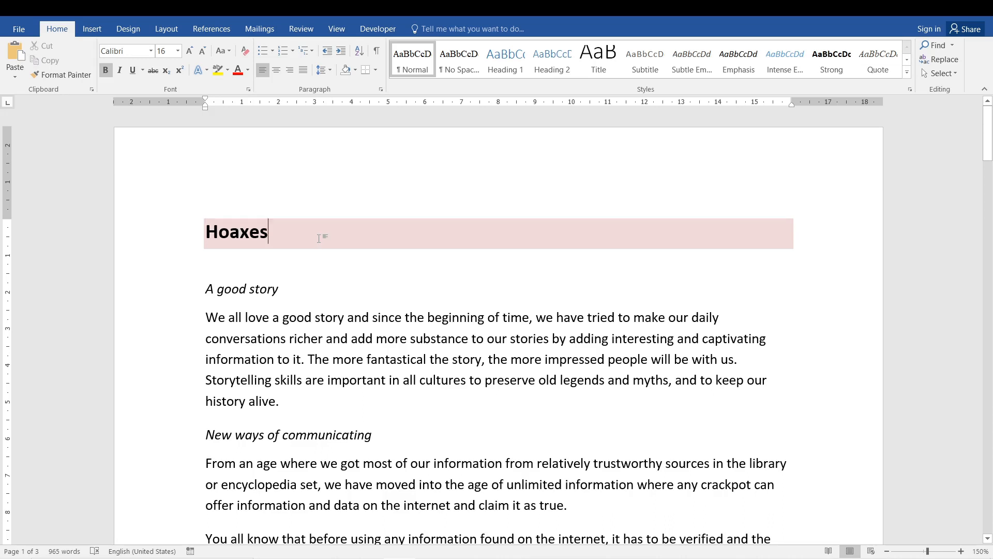
left_click(218, 233)
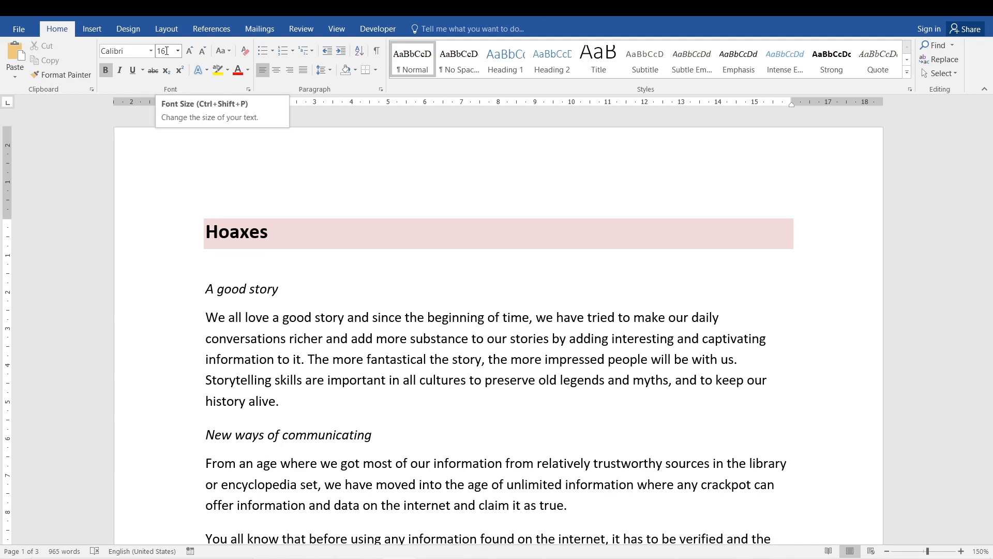
left_click(376, 69)
left_click(355, 70)
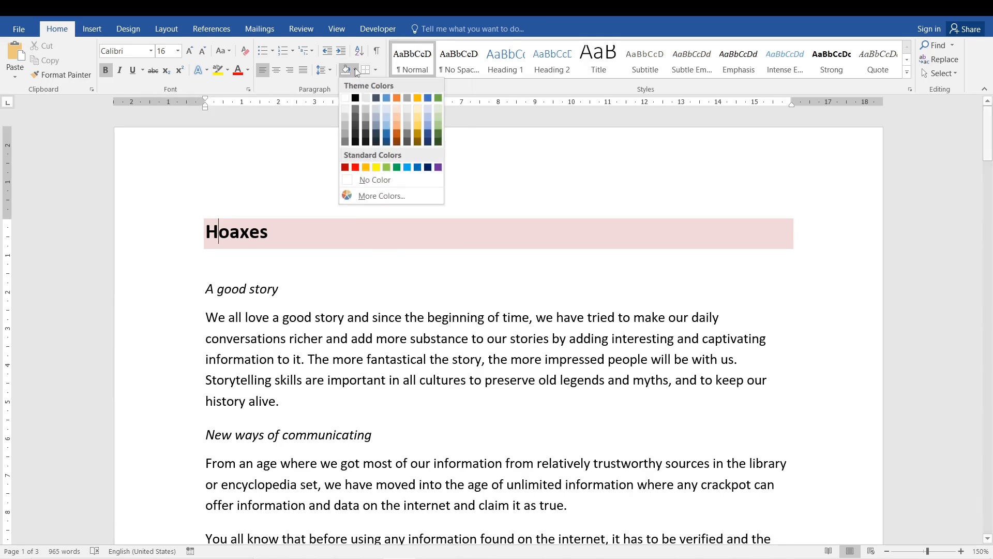
left_click(374, 196)
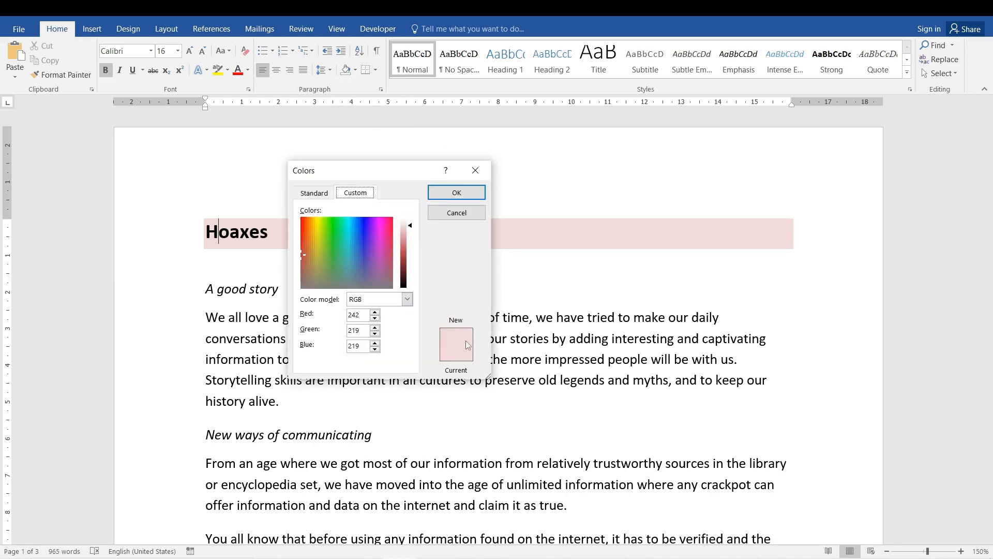
left_click(456, 213)
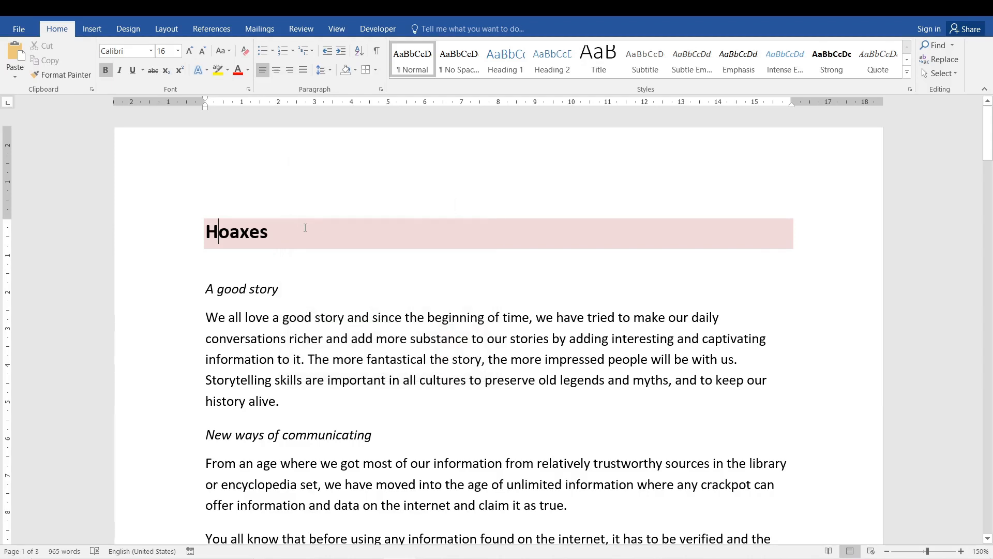
left_click(171, 234)
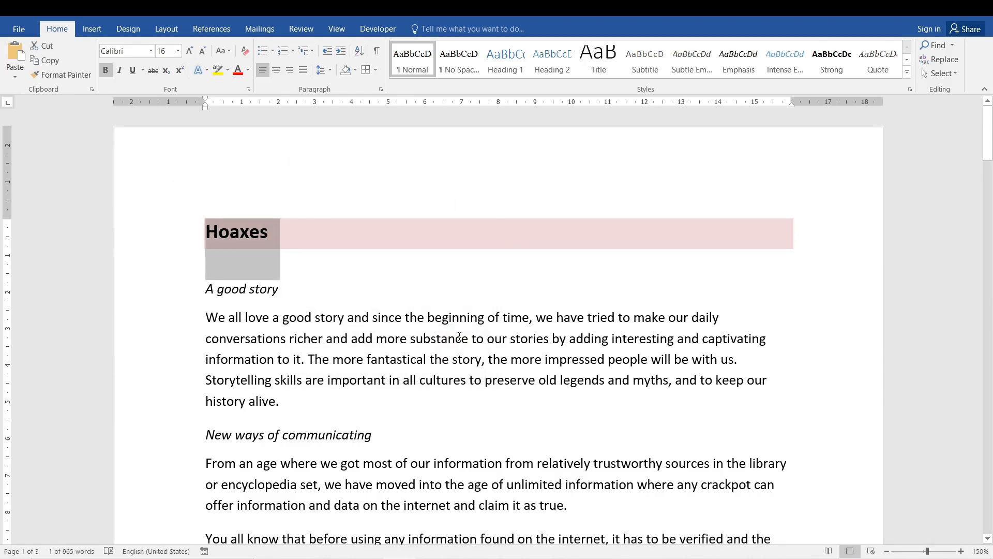
left_click(543, 295)
Add a new page after the document's closing paragraph and enter the heading text "Trojan" on it.
mouse_move(992, 167)
left_mouse_down()
mouse_move(992, 221)
mouse_move(991, 174)
left_mouse_up()
left_click_drag(992, 121, 991, 403)
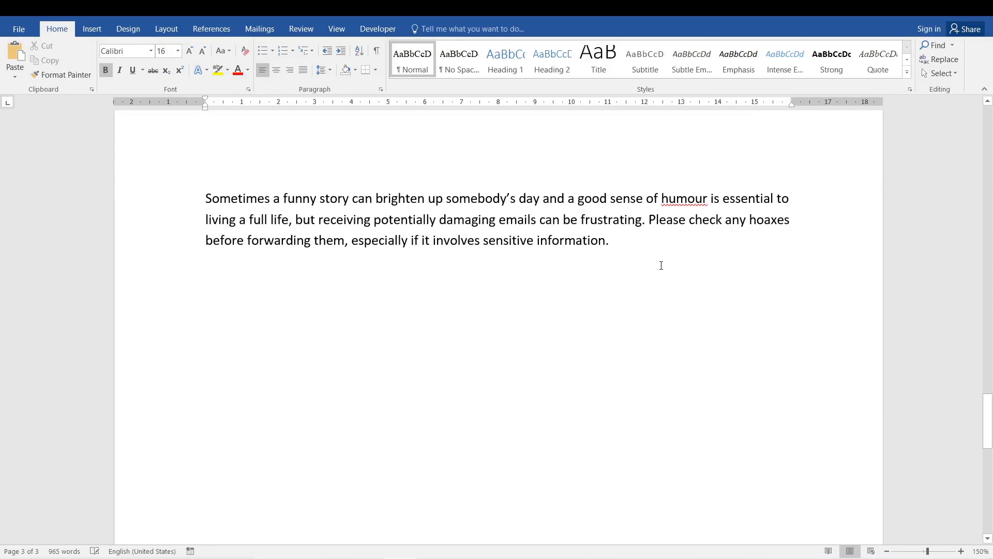
left_click(640, 250)
key("Return")
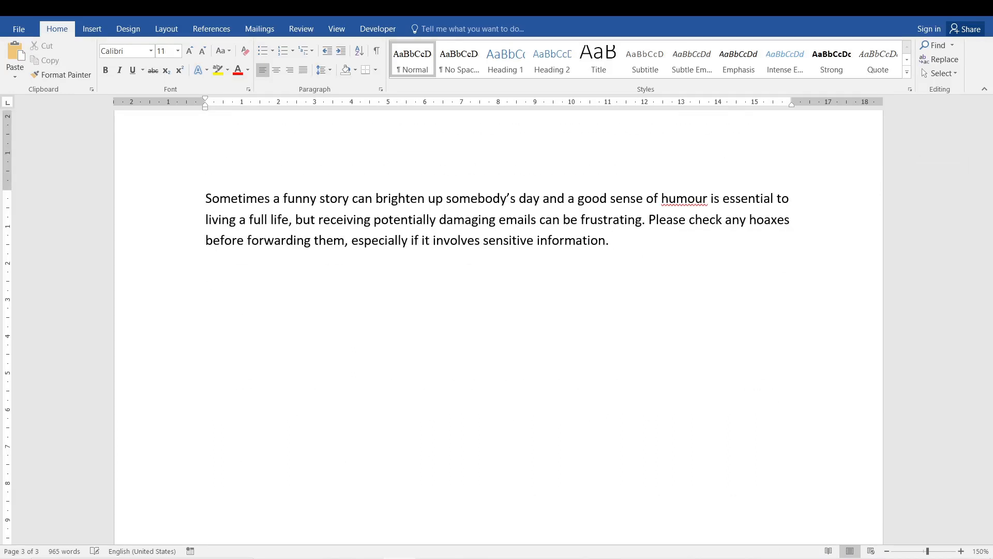
key("ctrl+Return")
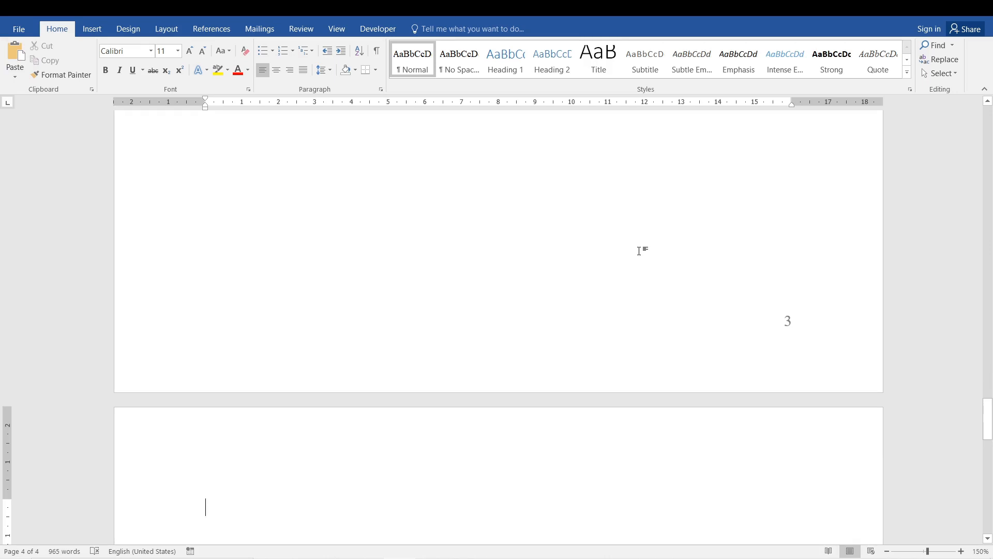
type("Trojan")
Copy the formatting of the "Hoaxes" heading onto the "Trojan" heading with Format Painter.
left_click_drag(987, 408, 989, 122)
left_click_drag(207, 235, 308, 236)
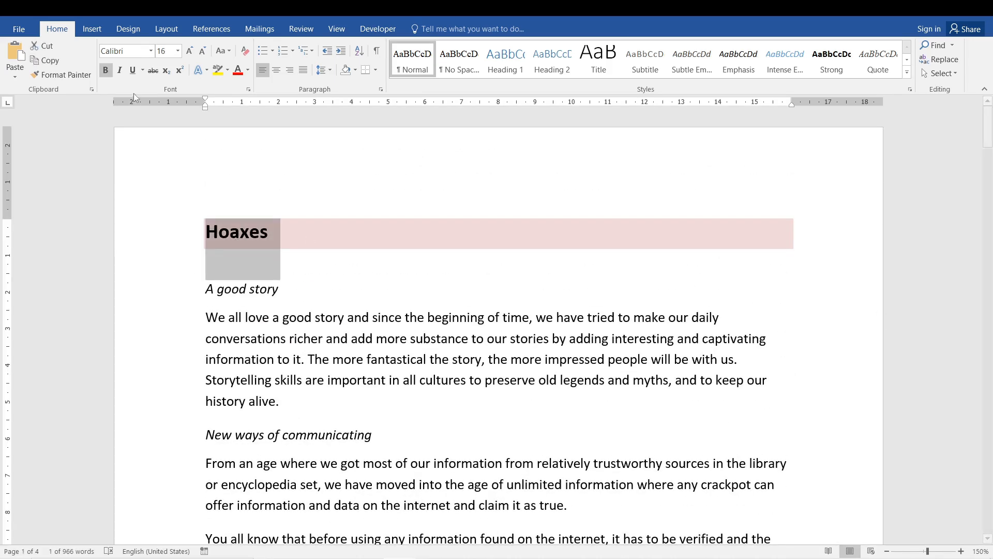
left_click(72, 71)
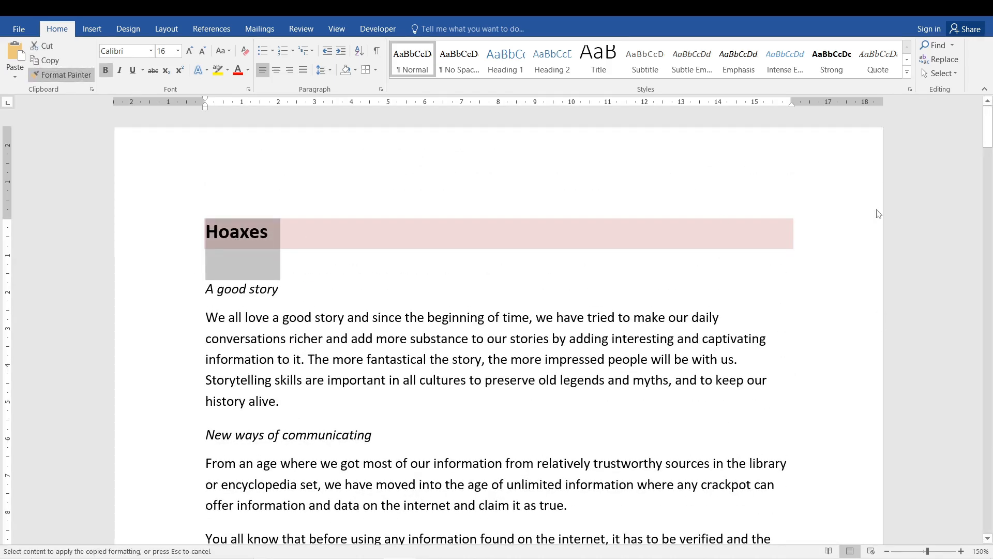
left_click_drag(987, 129, 989, 446)
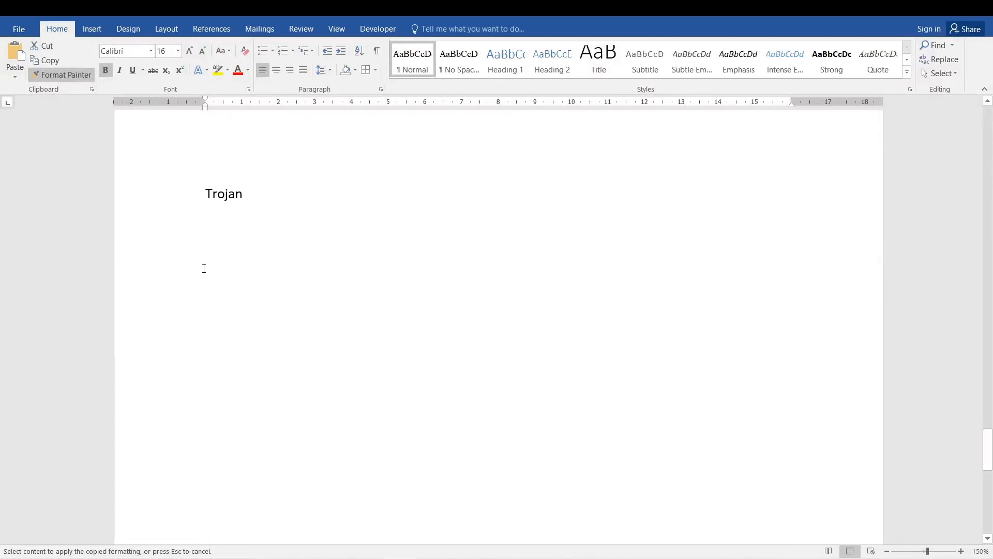
left_click(250, 198)
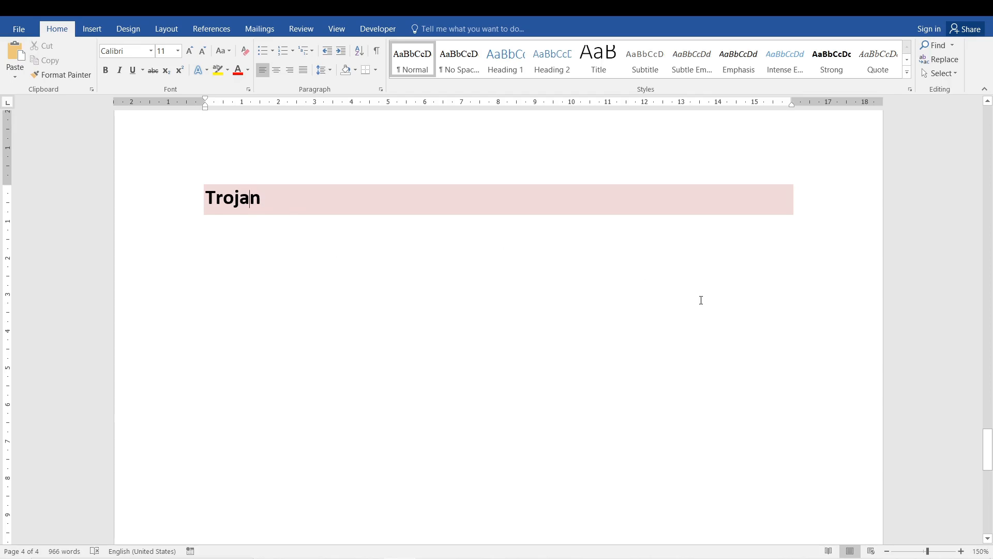
Look over the document's pages at a reduced zoom, starting from the first page.
scroll(701, 300, "down", 11)
key("ctrl+Home")
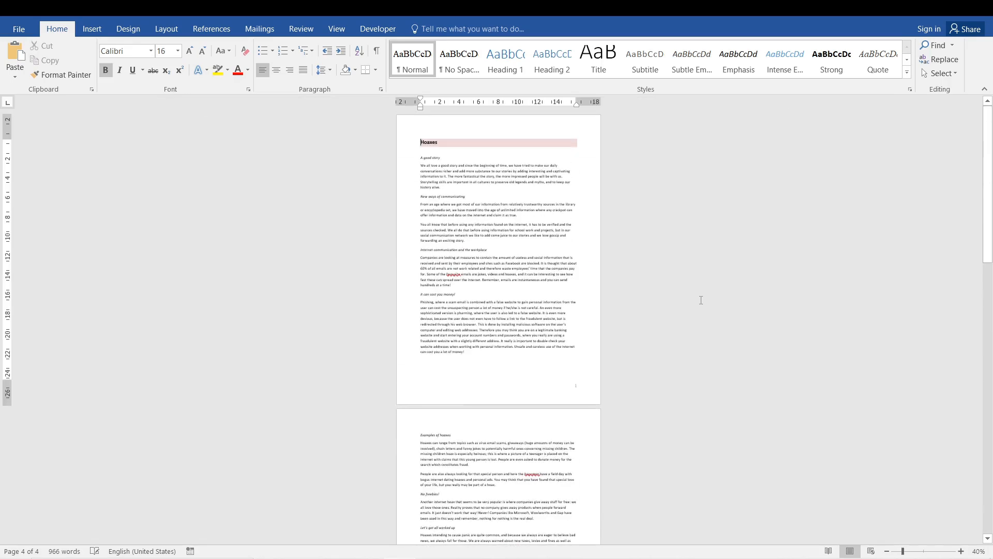
key("Page_Down")
key("Page_Down")
key("Page_Down")
key("Page_Up")
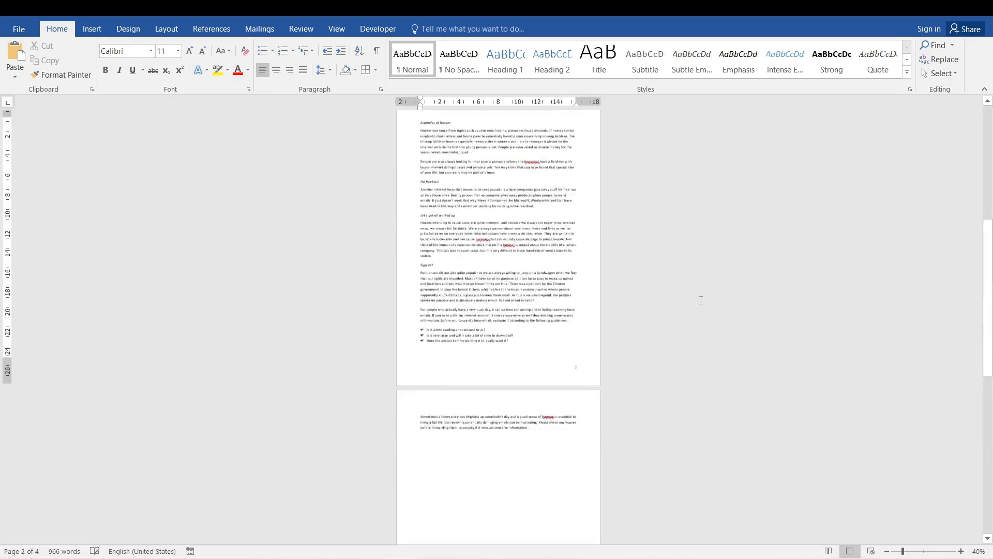
key("Page_Up")
scroll(488, 282, "up", 11)
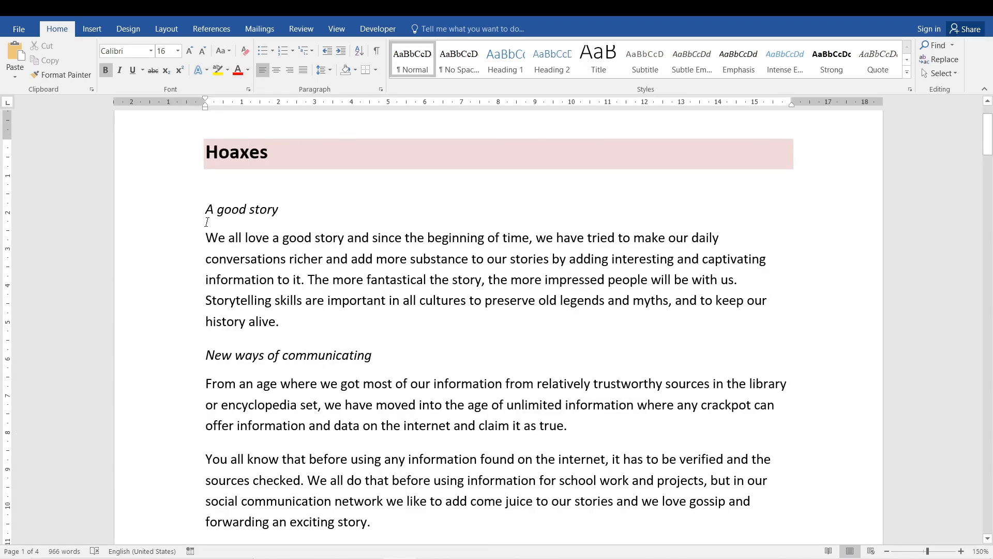
Compare the formatting of the "Hoaxes" heading on the first page with the "Trojan" heading on the last page.
left_click(234, 280)
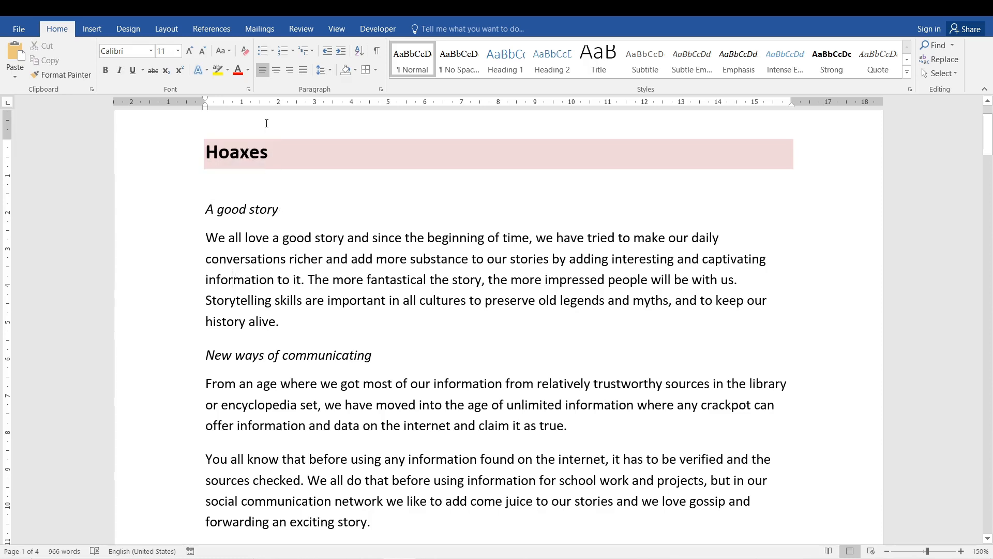
triple_click(218, 172)
left_click(329, 301)
left_click_drag(988, 153, 990, 136)
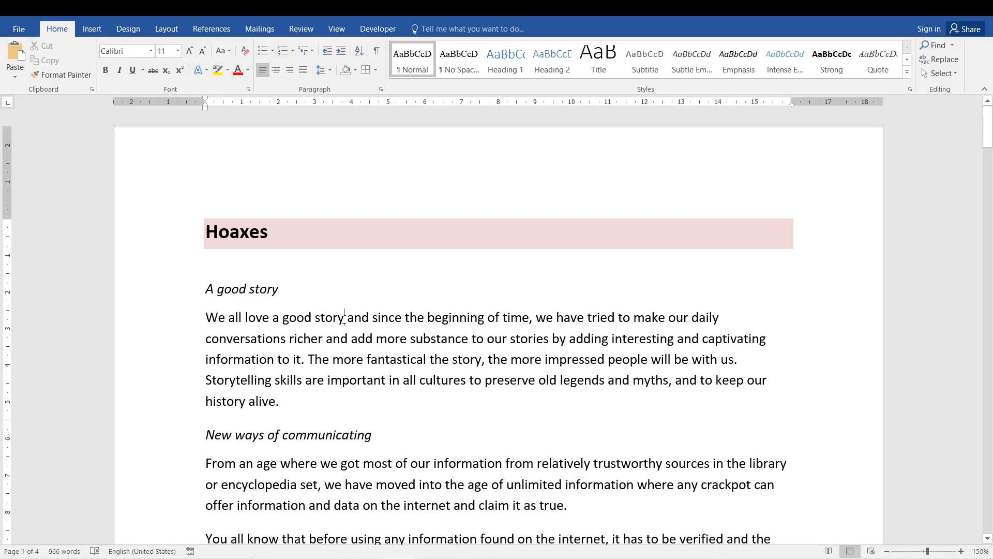
scroll(282, 236, "down", 7)
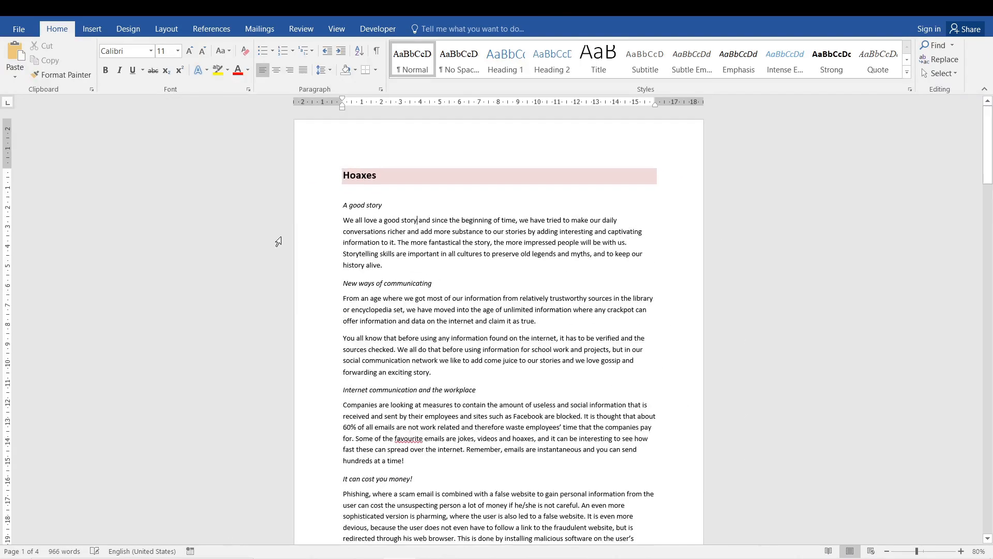
left_click_drag(989, 124, 991, 423)
left_click(361, 175)
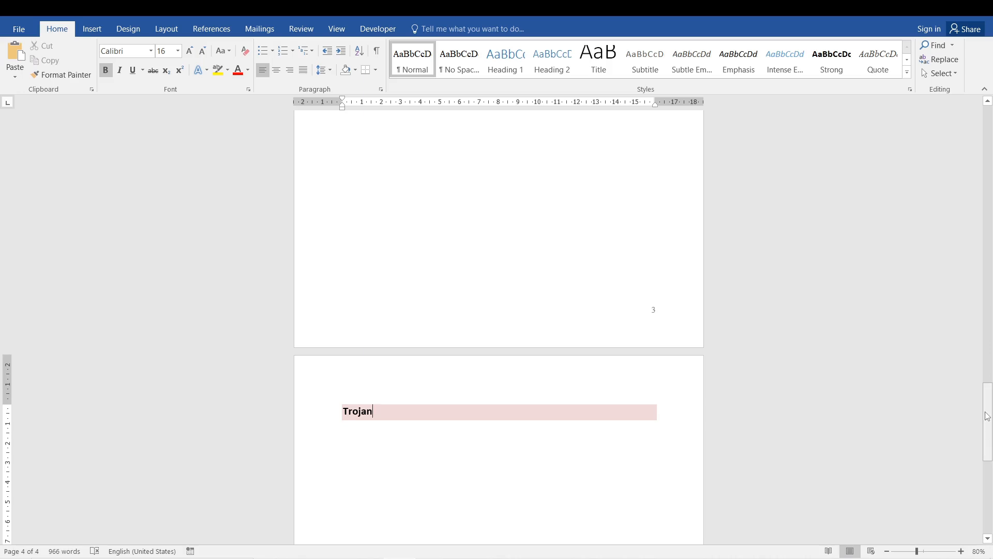
left_click_drag(987, 416, 992, 137)
scroll(202, 255, "up", 9)
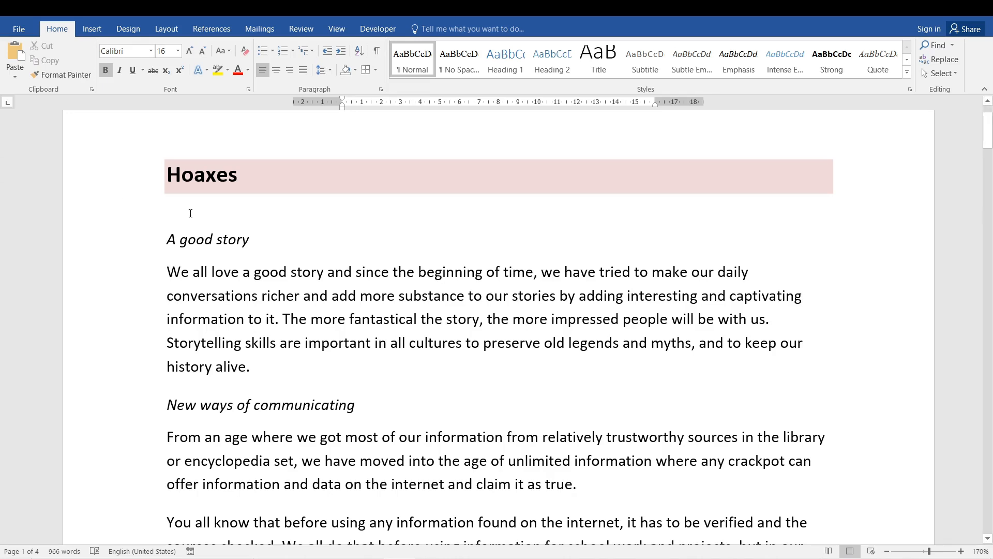
left_click(204, 178)
left_click_drag(273, 192, 176, 187)
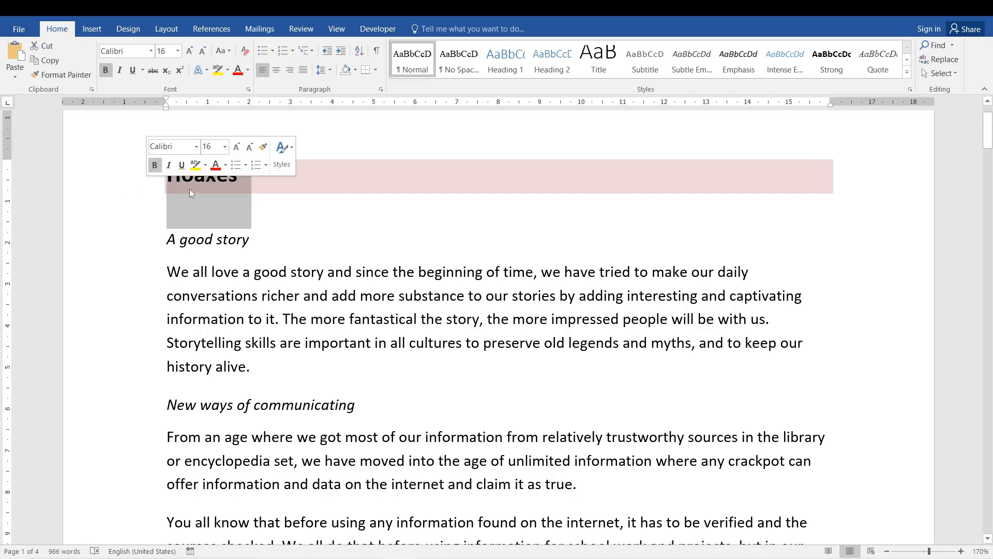
left_click(306, 190)
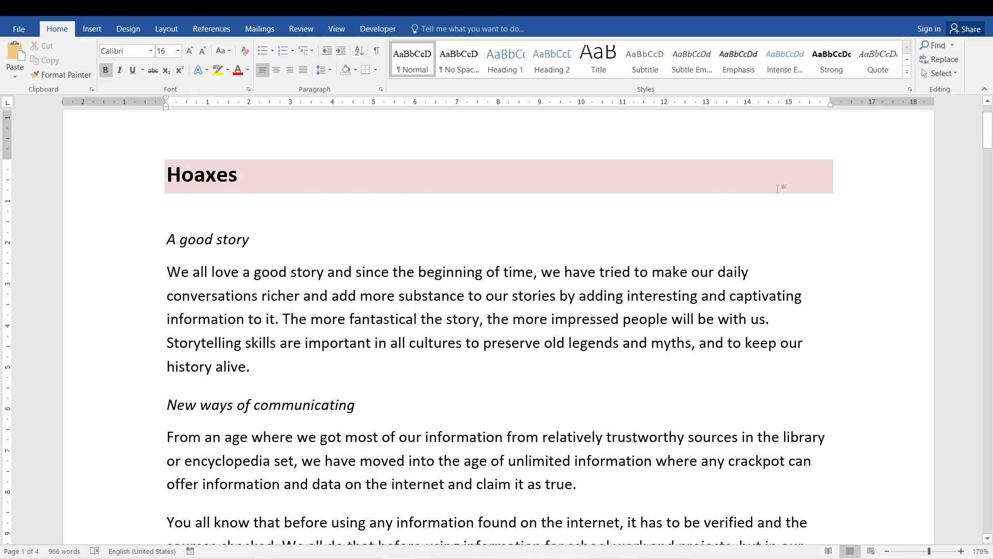
Add a new page at the end of the document and paste the copied "Paper" recycling text onto it.
key("ctrl+End")
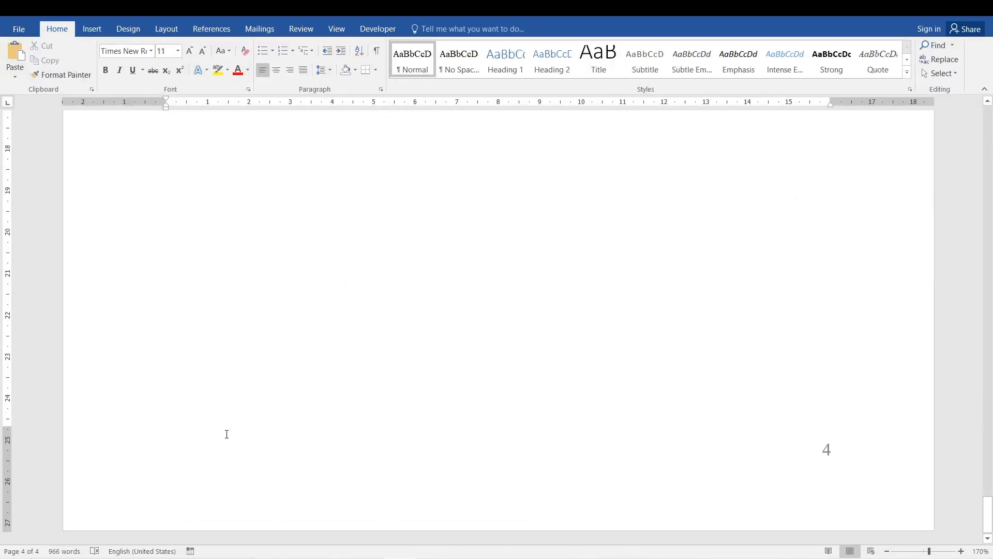
key("ctrl+Return")
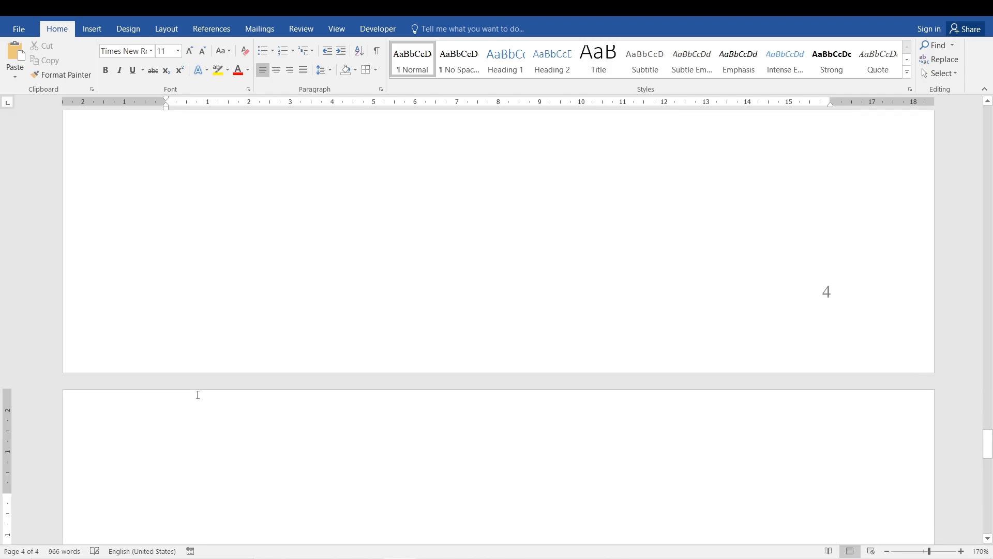
key("ctrl+v")
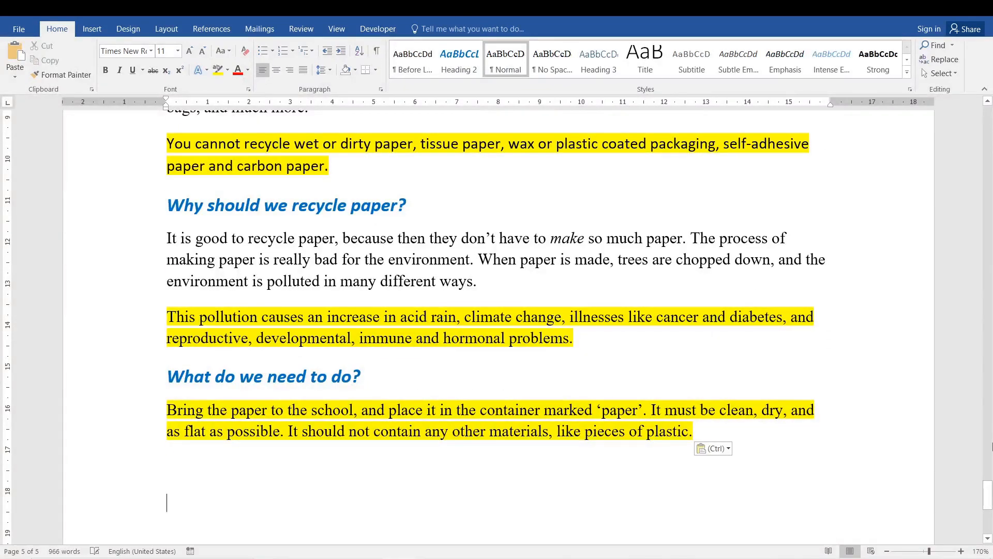
Compare the formatting of the pasted "Paper" page with the document's earlier pages.
left_click_drag(987, 495, 987, 258)
scroll(763, 306, "down", 8)
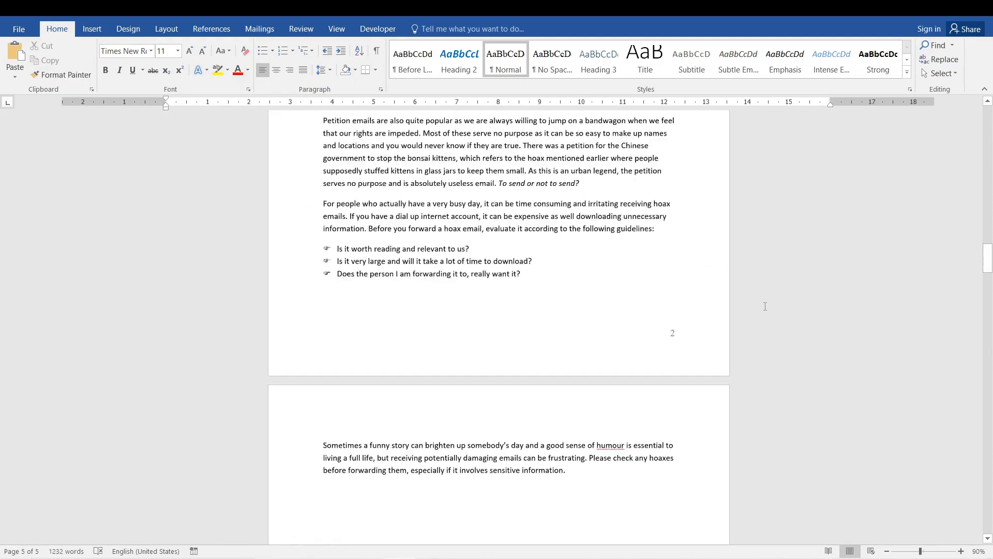
scroll(763, 305, "up", 10)
left_click_drag(987, 191, 988, 476)
scroll(532, 359, "up", 2)
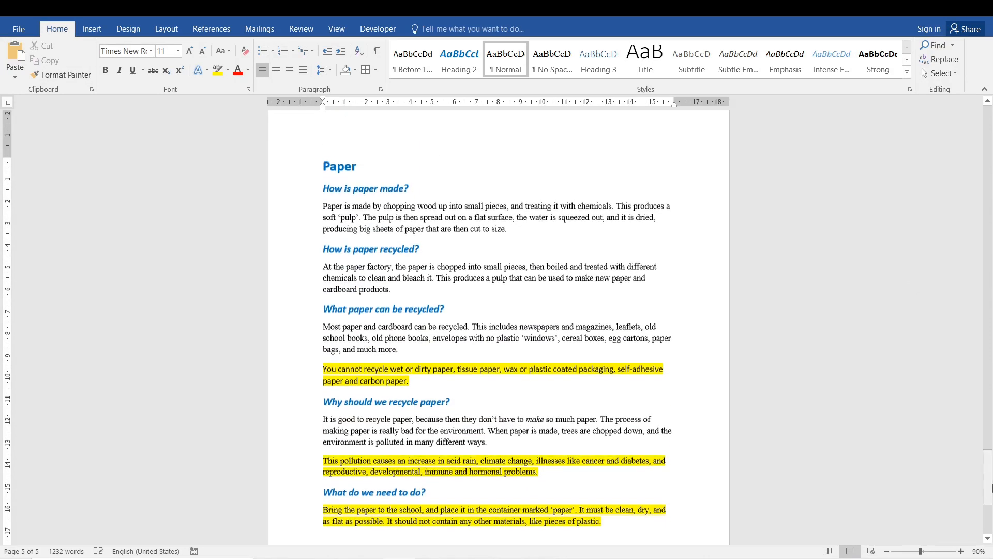
scroll(439, 266, "up", 7, "ctrl")
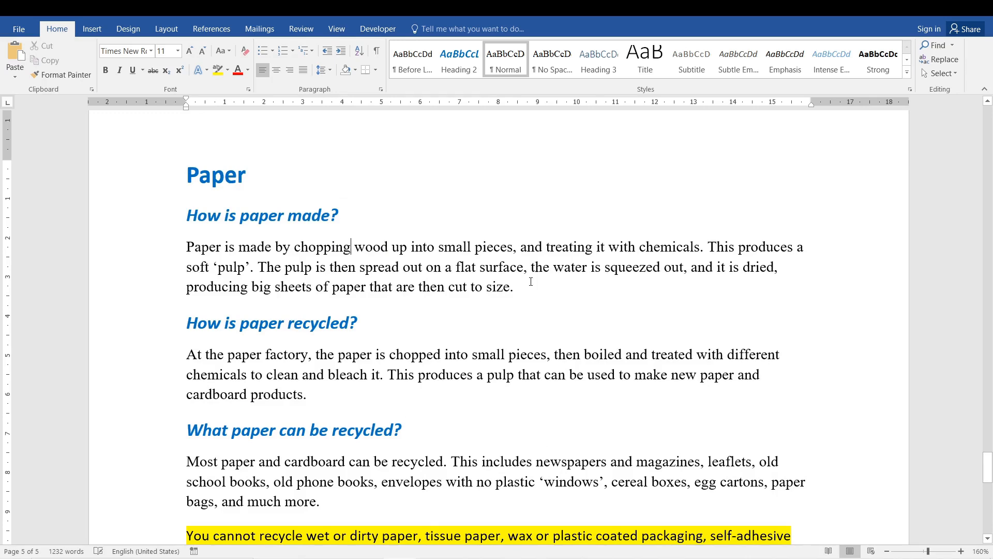
Examine which styles the "Paper" title and its subheadings use, and look up the title's style in the style gallery.
mouse_move(988, 467)
left_mouse_down()
mouse_move(988, 517)
mouse_move(989, 453)
mouse_move(988, 470)
left_mouse_up()
left_click(213, 167)
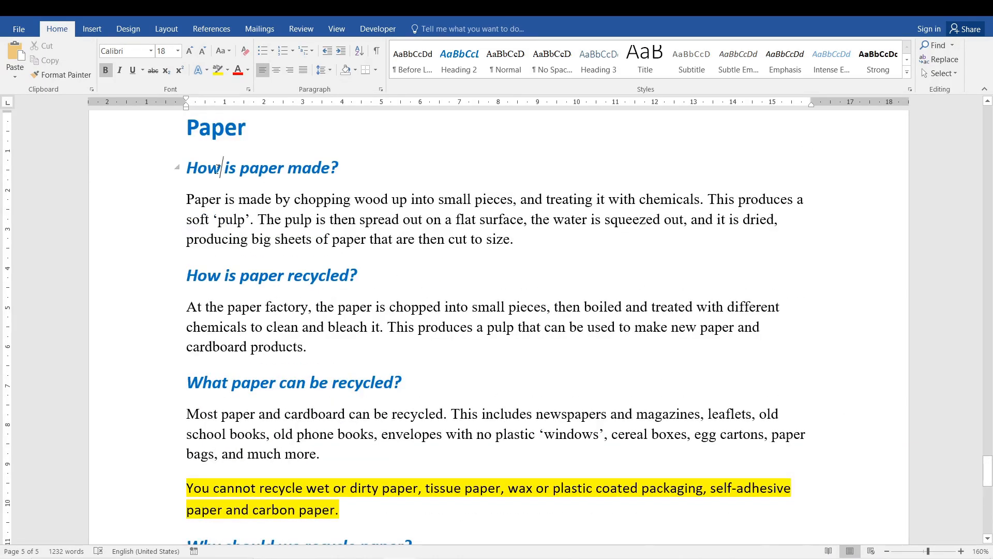
left_click(239, 275)
left_click(252, 382)
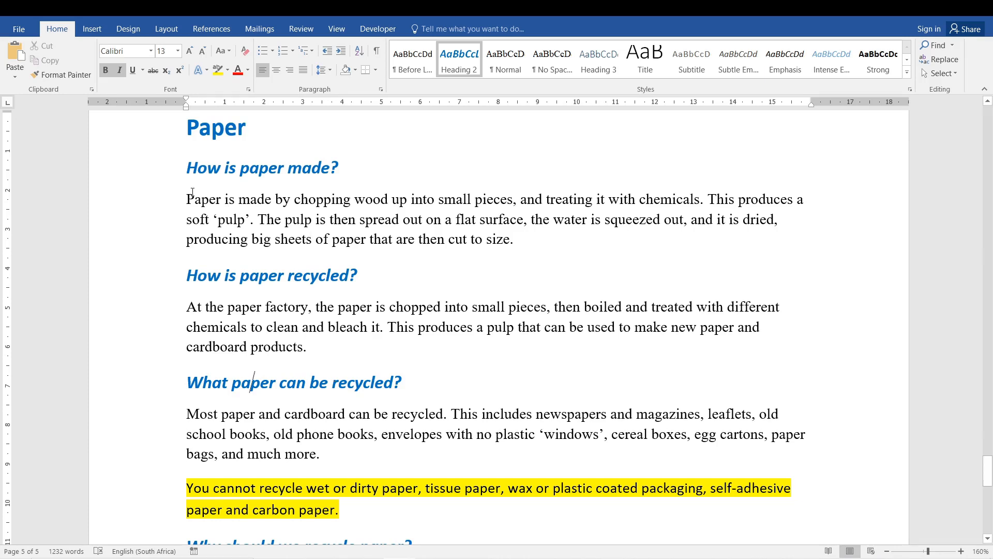
left_click(195, 134)
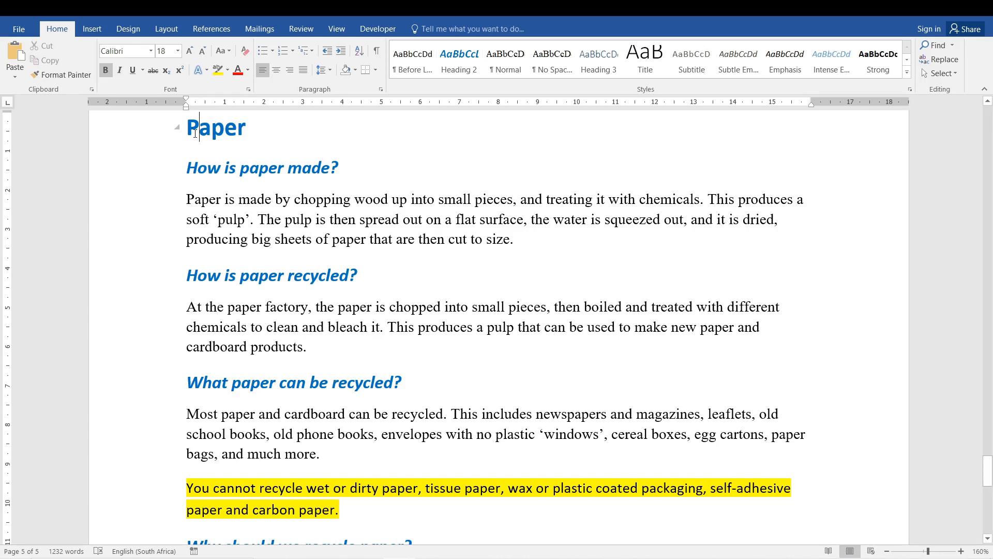
left_click(252, 157, "ctrl")
left_click(137, 272, "ctrl")
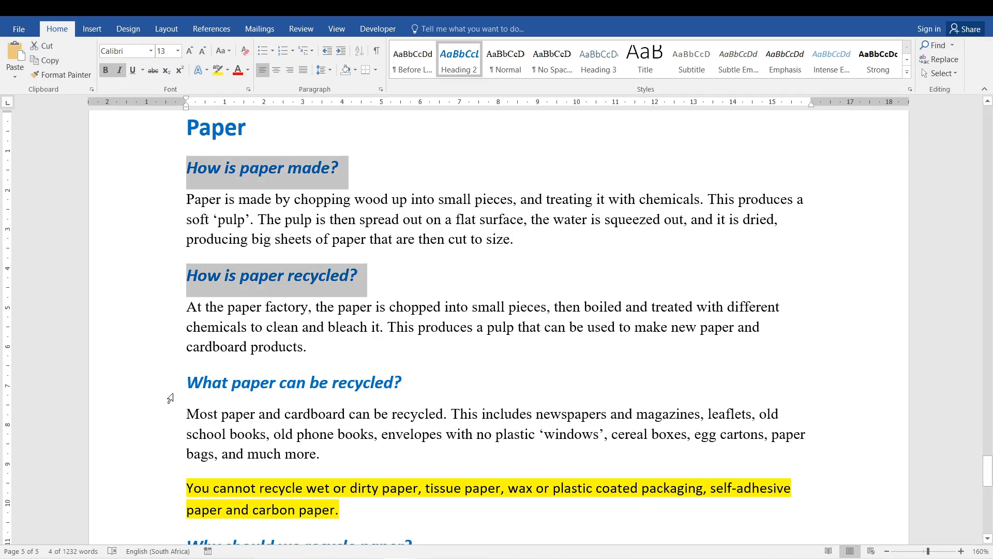
left_click(127, 396, "ctrl")
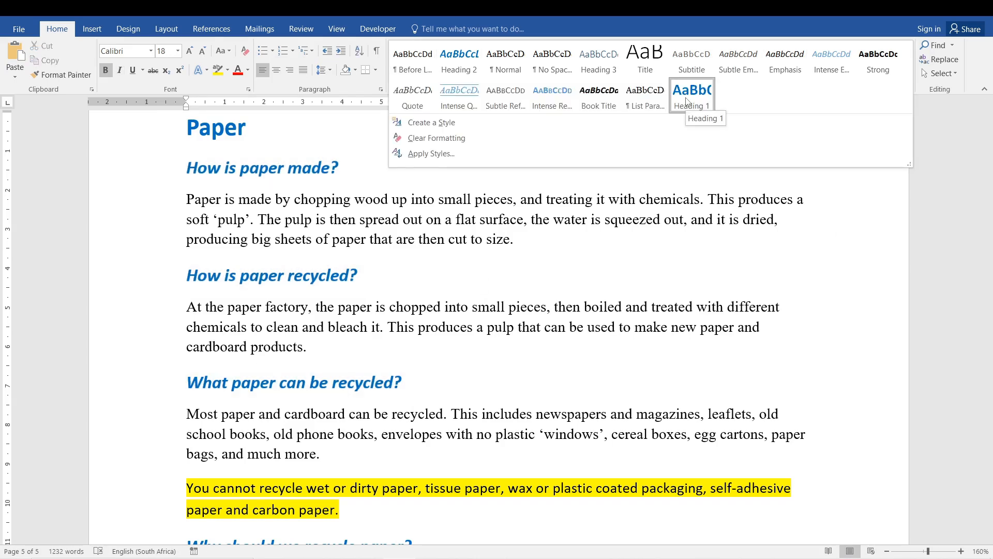
left_click(218, 209)
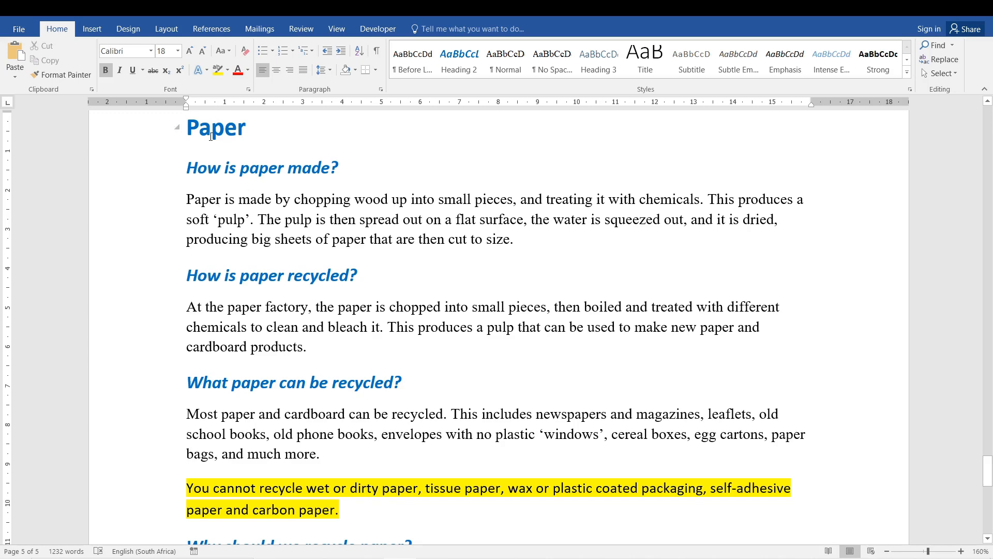
left_click(382, 89)
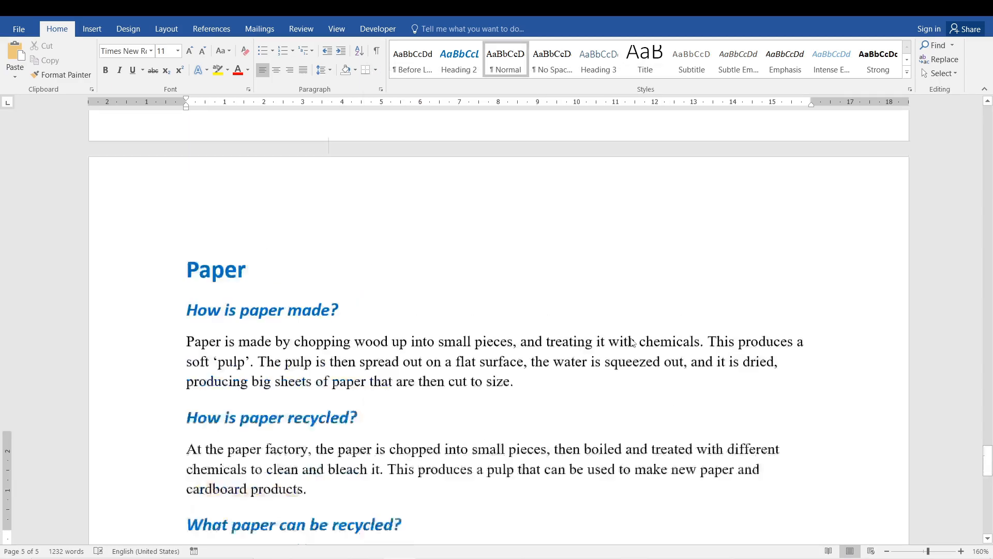
Apply the Heading 2 style to the "A good story" subheading on the first page.
scroll(632, 339, "up", 5)
key("Page_Up")
key("Page_Up")
key("Page_Up")
key("Page_Up")
key("Page_Up")
key("Page_Up")
key("Page_Up")
key("Page_Up")
key("Page_Up")
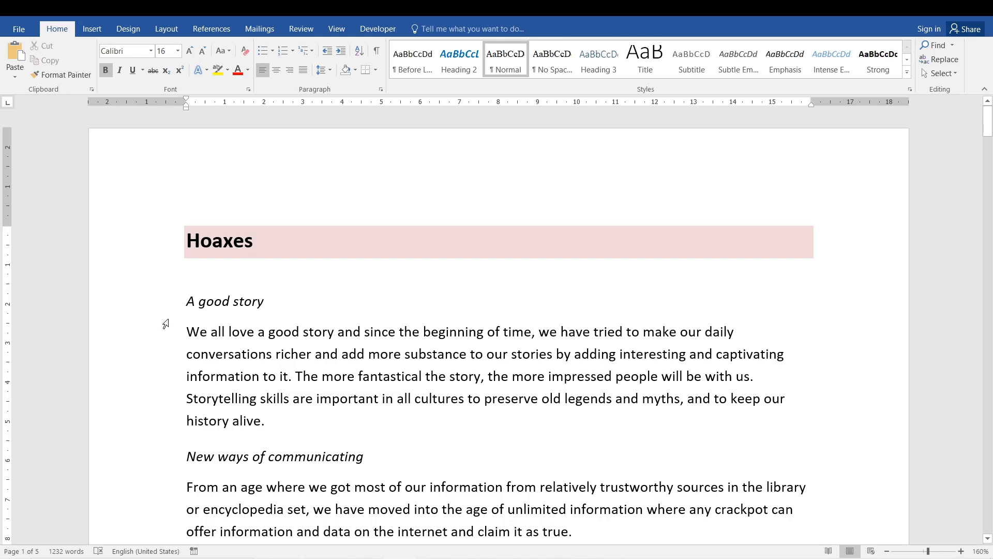
triple_click(271, 305)
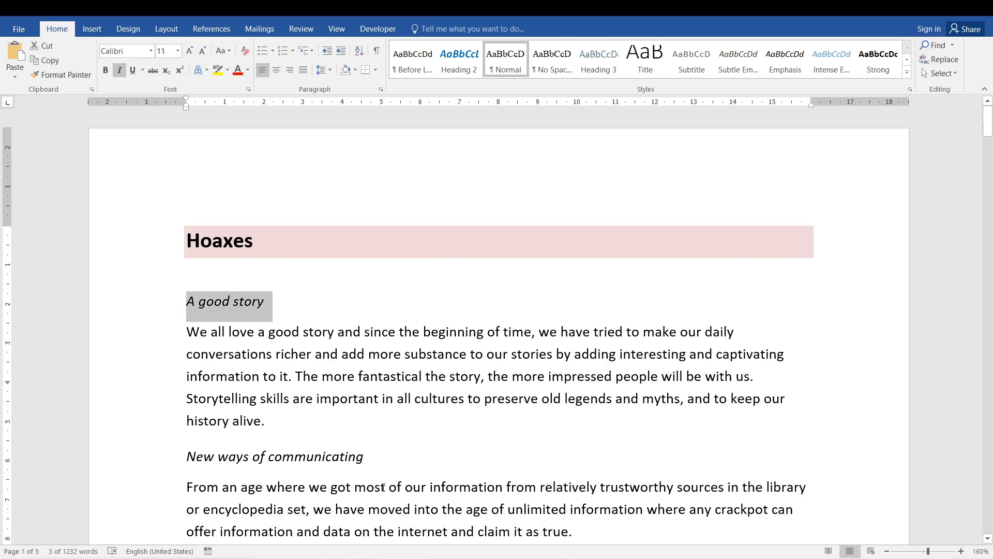
left_click_drag(369, 458, 184, 457)
left_click(195, 302)
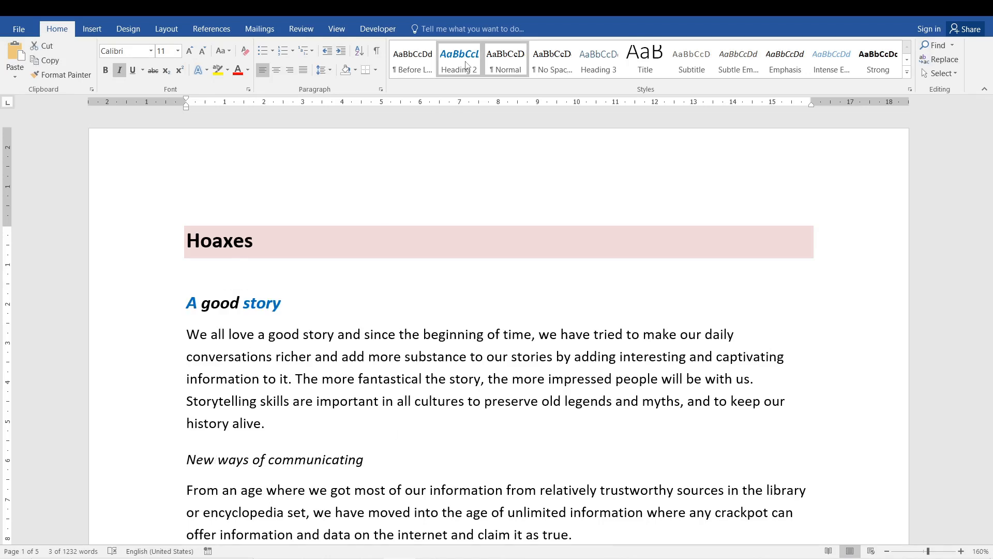
left_click(467, 66)
Reapply the Heading 2 style to the word "good" in the "A good story" subheading so its colour matches.
left_click(223, 309)
double_click(223, 309)
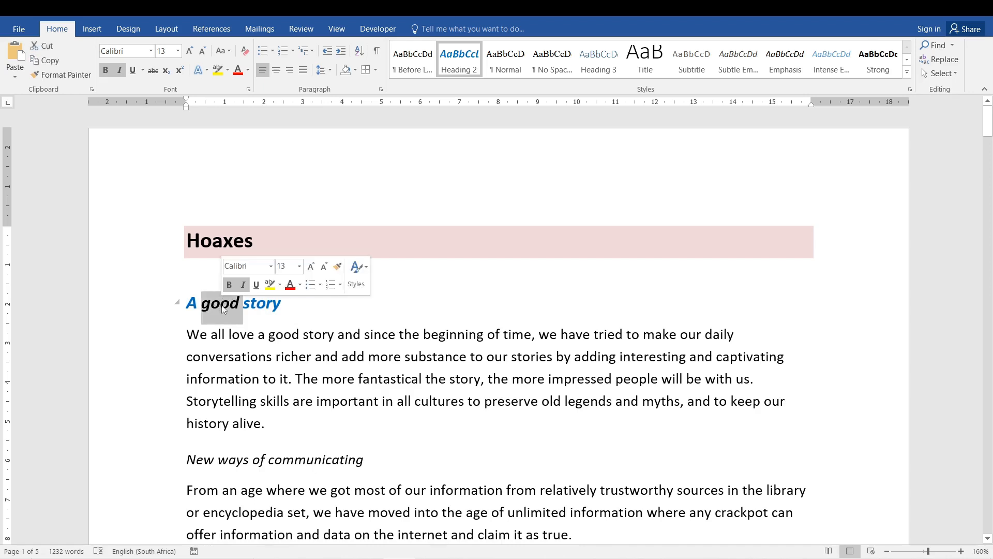
left_click(461, 52)
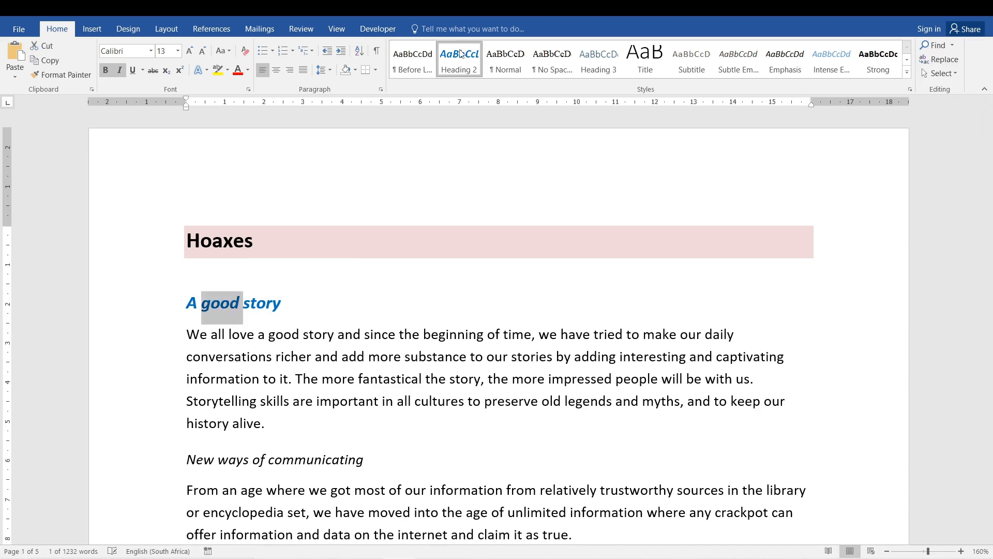
left_click(266, 422)
Apply the Heading 2 style to all remaining italic subheadings together, from "New ways of communicating" on page 1 through "Sign up!" on page 2.
left_click(145, 460)
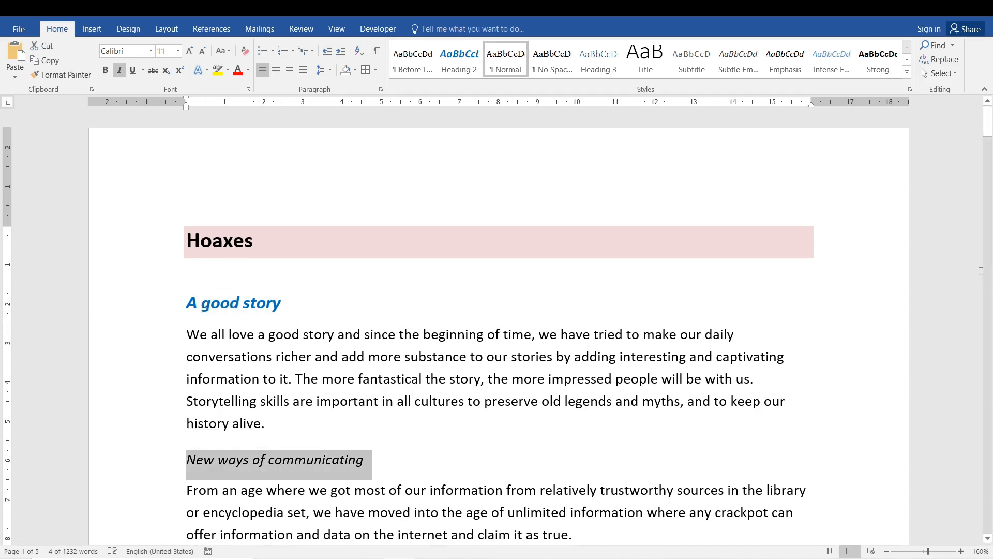
left_click_drag(988, 121, 988, 141)
left_click(144, 409, "ctrl")
scroll(155, 310, "down", 4)
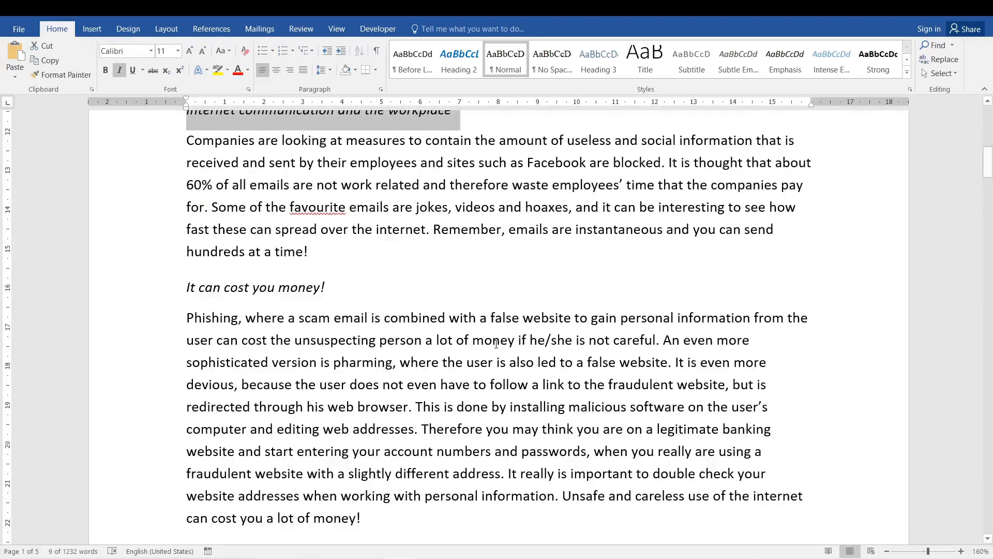
left_click(158, 292, "ctrl")
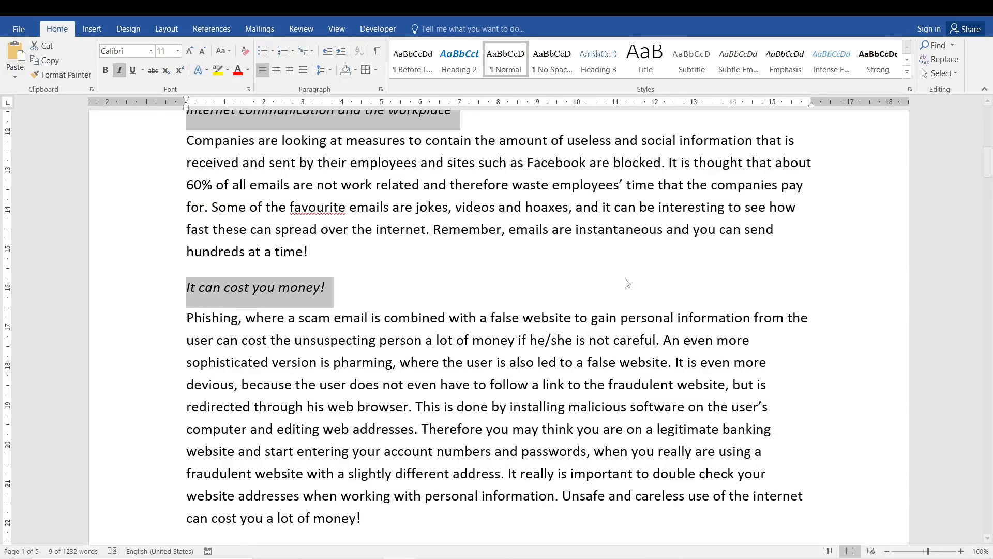
left_click_drag(988, 165, 988, 204)
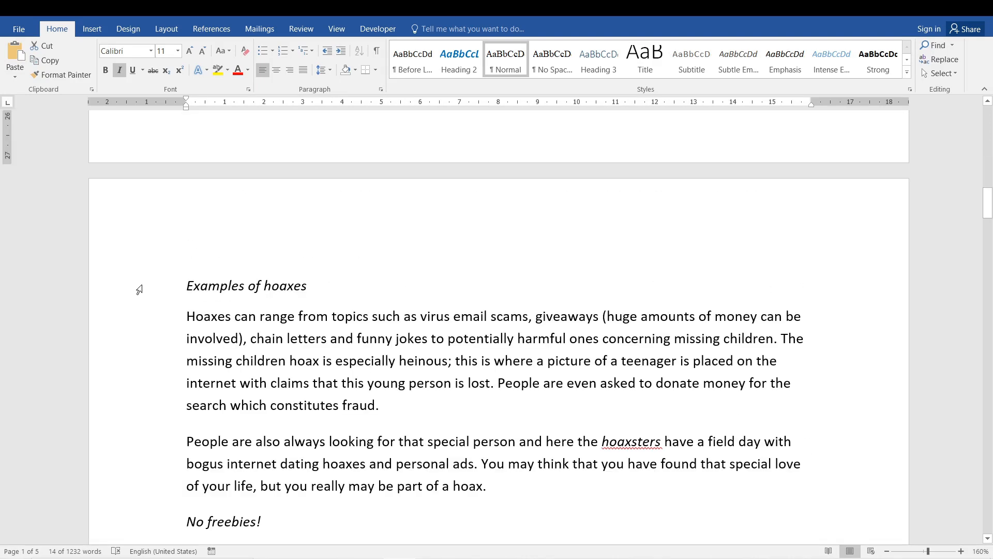
left_click(139, 288, "ctrl")
left_click(155, 518, "ctrl")
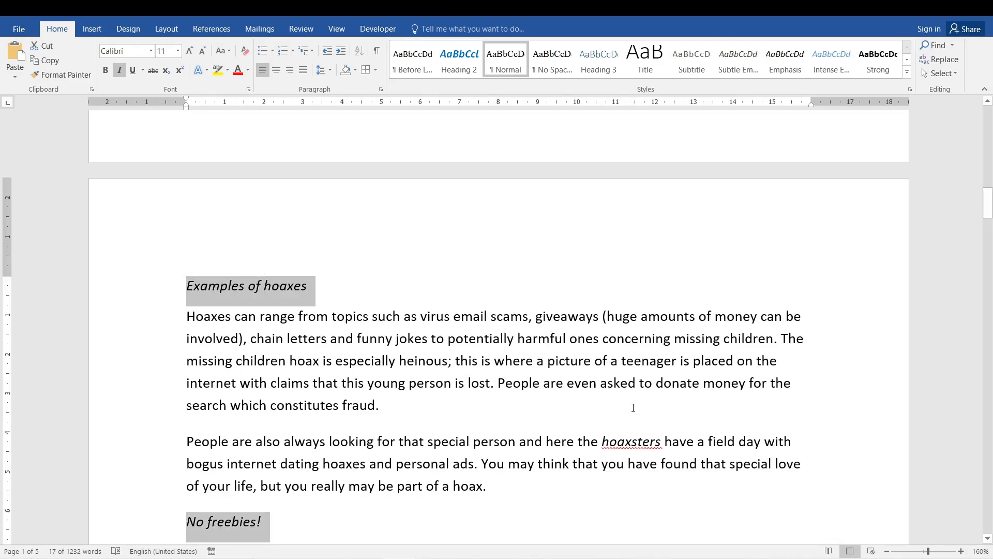
left_click_drag(989, 206, 989, 240)
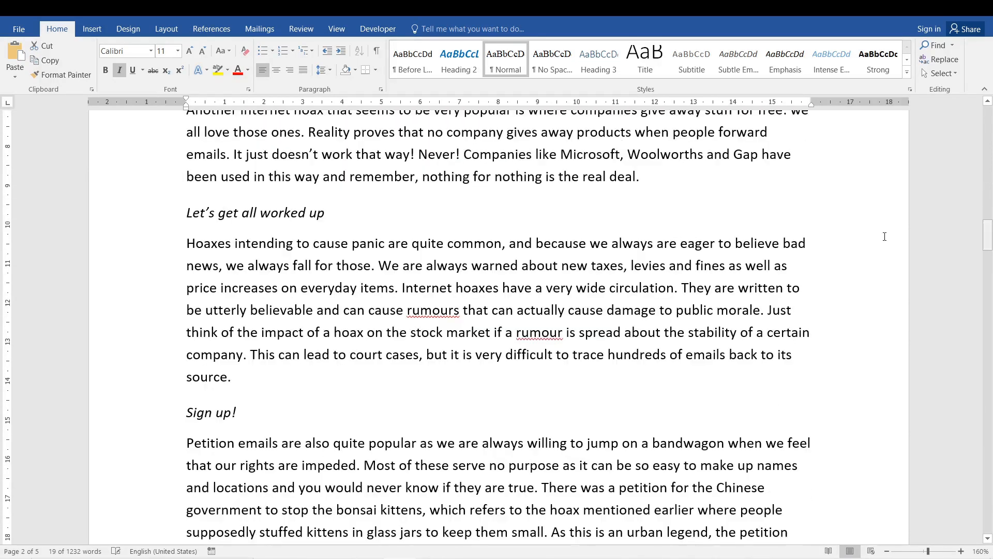
left_click(129, 216, "ctrl")
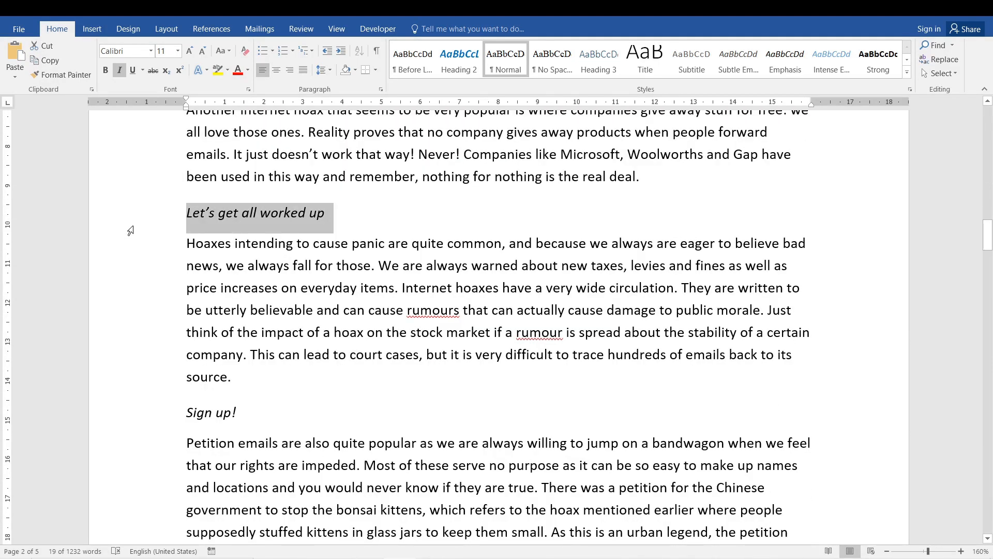
left_click(152, 420, "ctrl")
left_click_drag(988, 235, 992, 76)
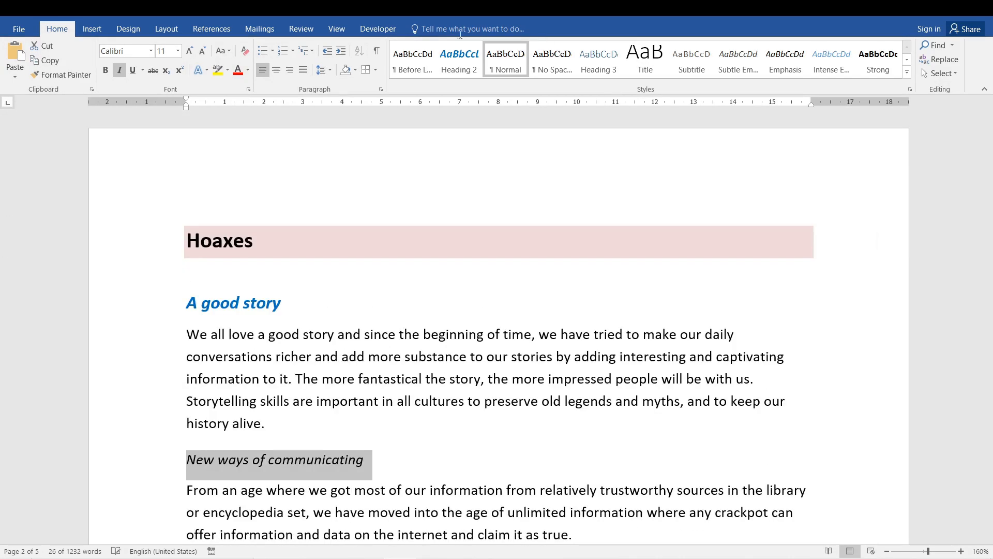
left_click(459, 61)
left_click(493, 332)
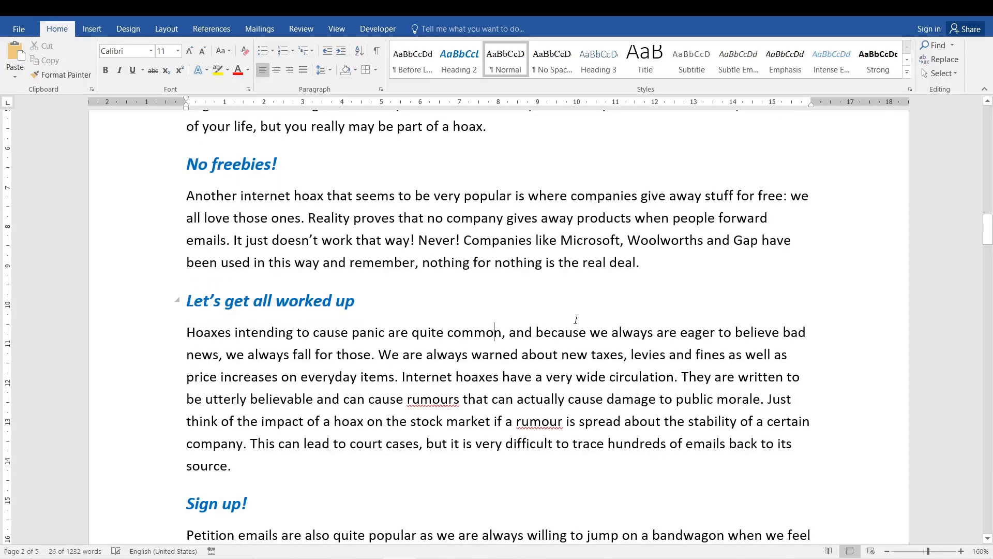
Review the restyled subheadings across the first two pages of the document.
key("Page_Up")
key("Page_Up")
key("Page_Up")
key("Page_Up")
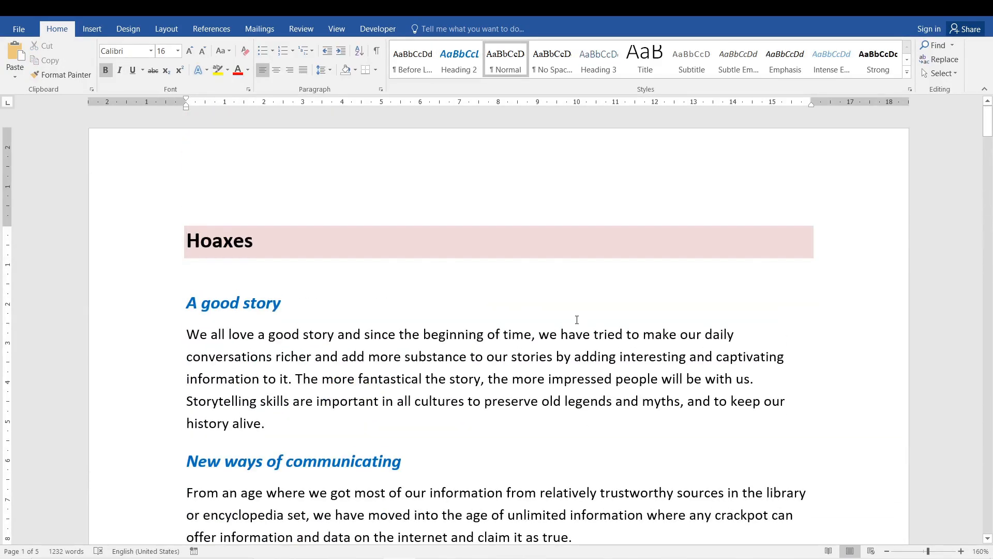
key("Page_Down")
key("Page_Down")
key("Page_Down")
key("Page_Up")
key("Page_Up")
key("Page_Up")
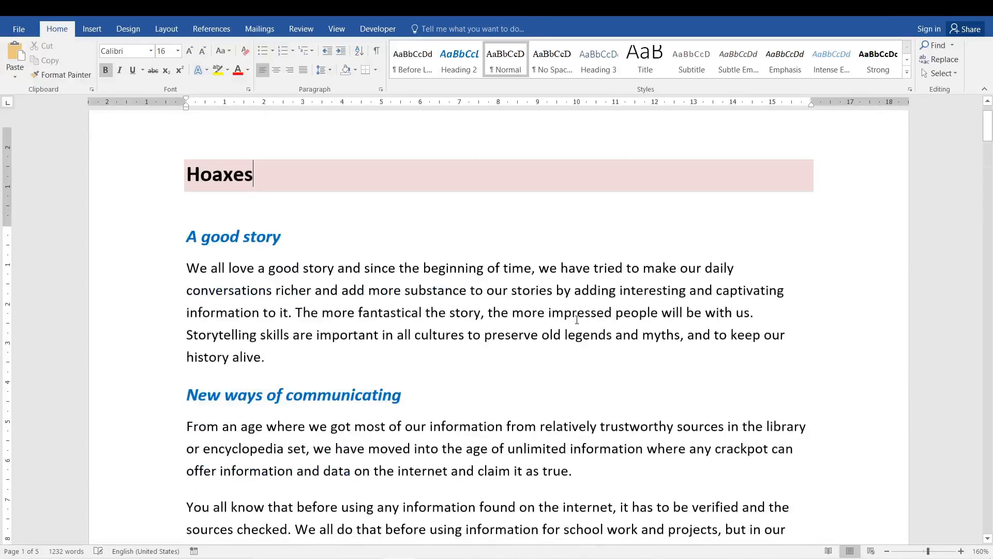
key("Page_Down")
key("Page_Down")
key("Page_Down")
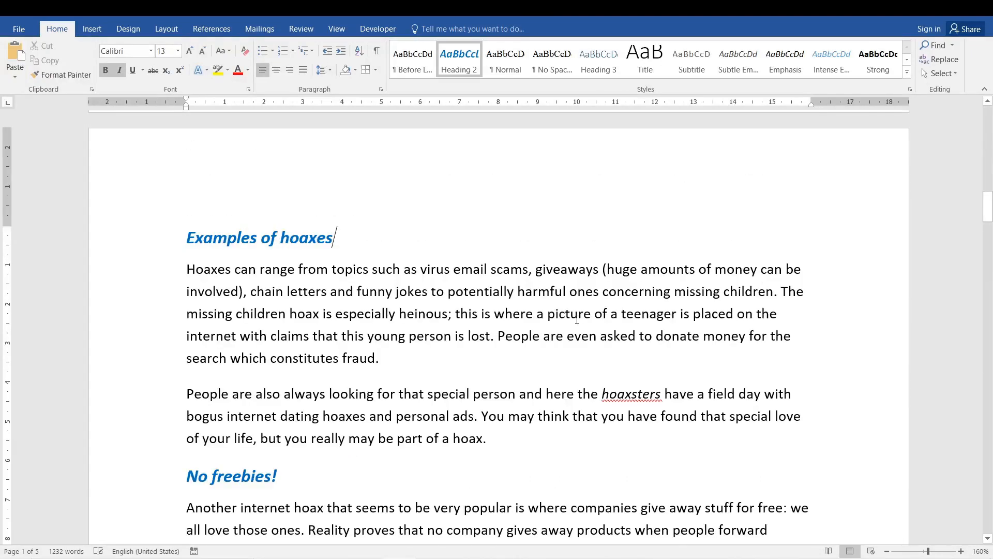
key("Page_Down")
key("Page_Down")
key("Page_Up")
key("Page_Up")
key("Page_Up")
key("Page_Up")
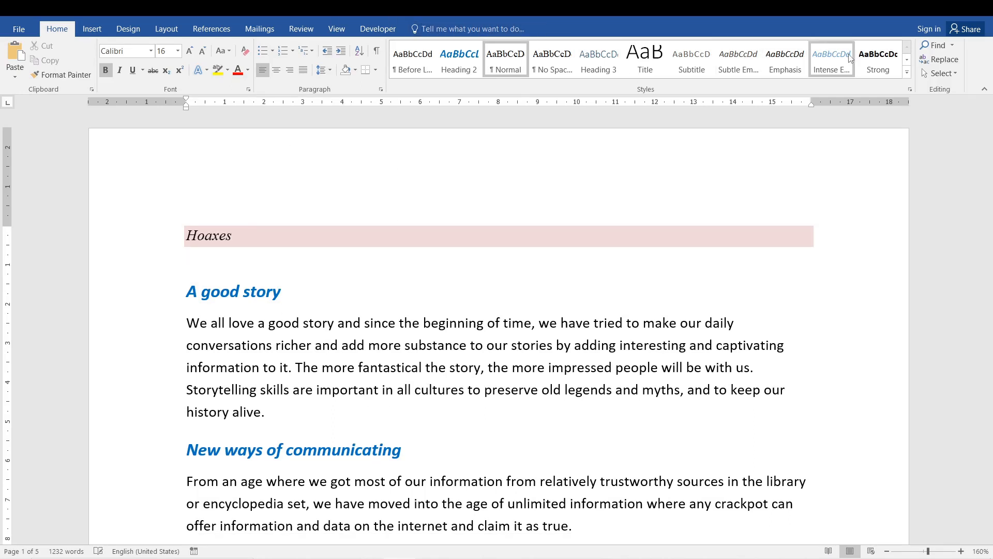
Preview gallery styles, including Heading 1 and Normal, on the "Hoaxes" heading without applying any.
left_click(907, 63)
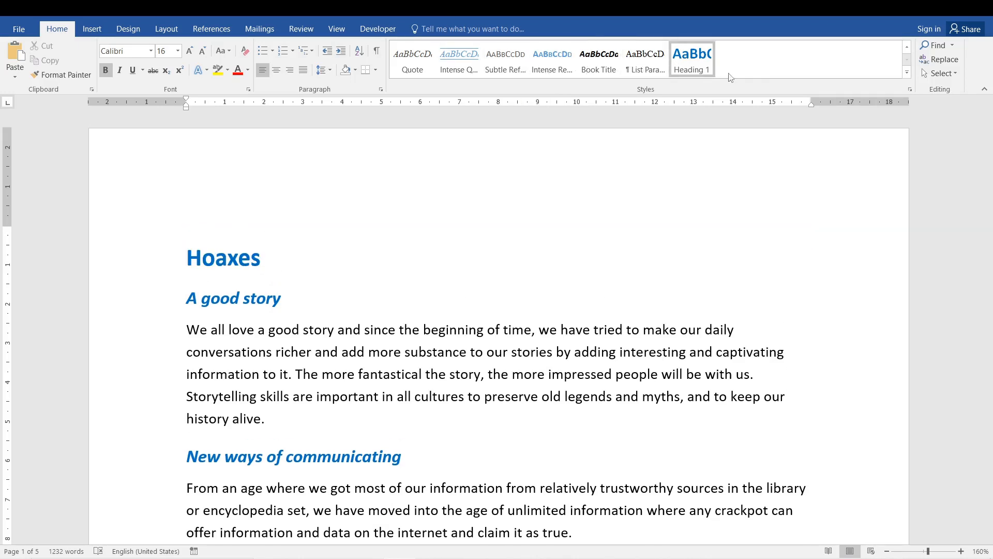
left_click(907, 48)
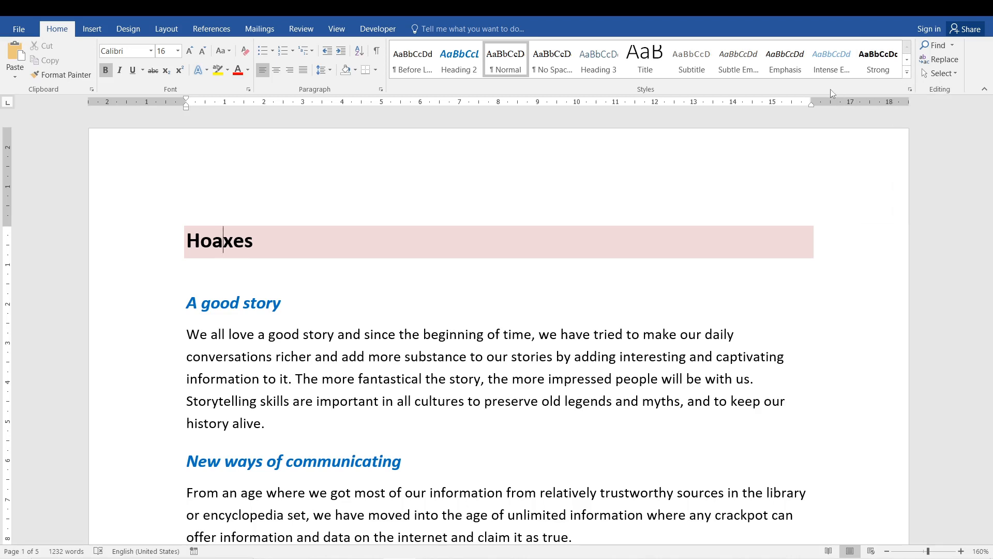
left_click(908, 72)
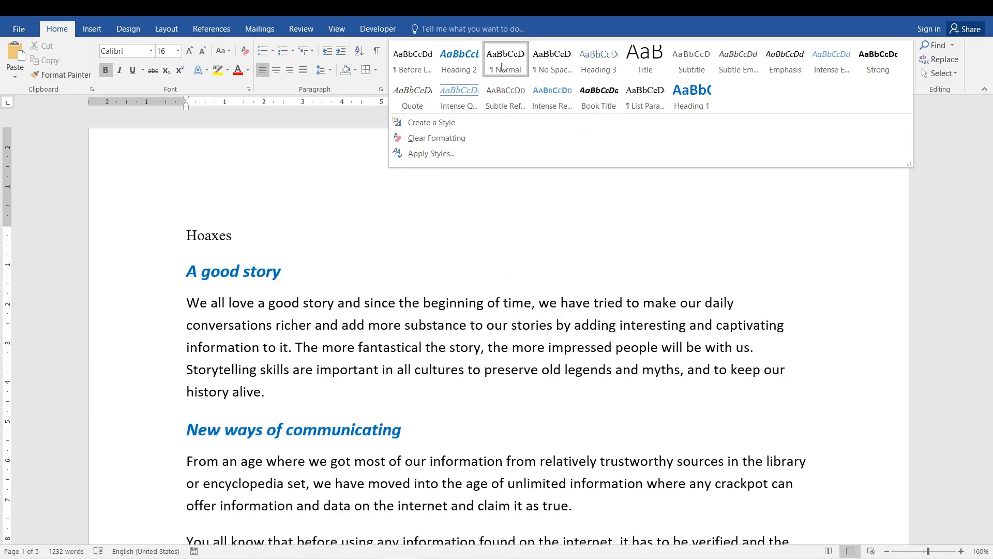
key("Escape")
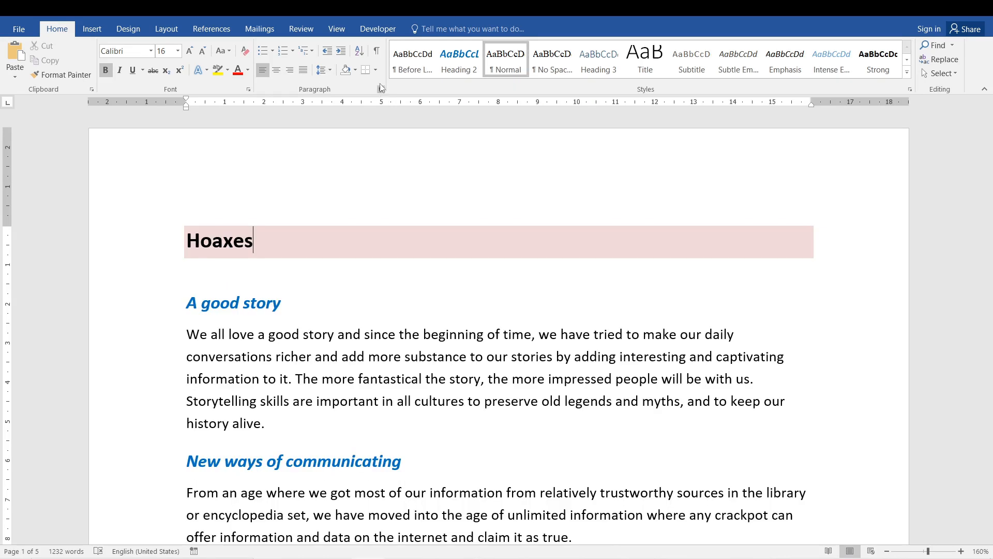
Give the "Hoaxes" heading a light blue paragraph shading and a blue font colour.
left_click(356, 70)
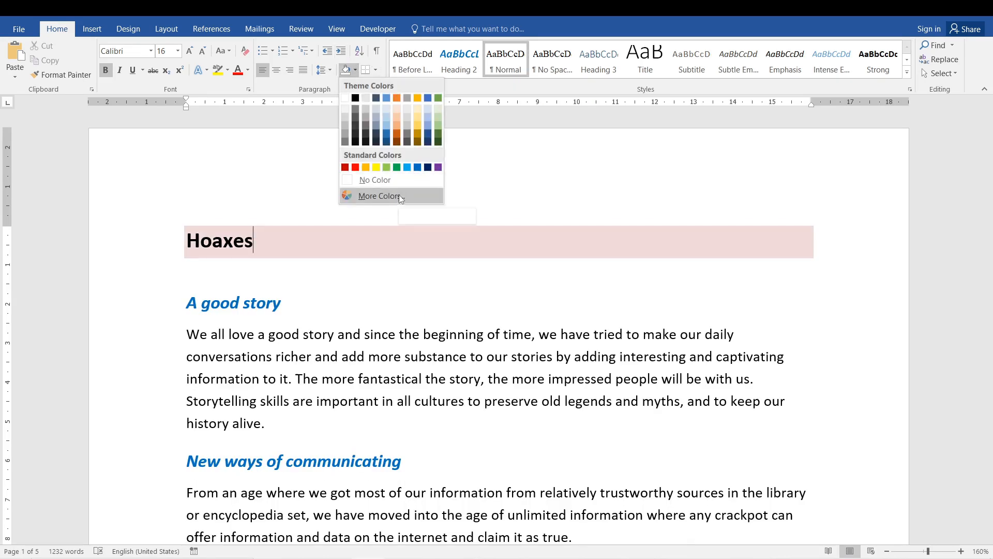
left_click(387, 110)
left_click(323, 357)
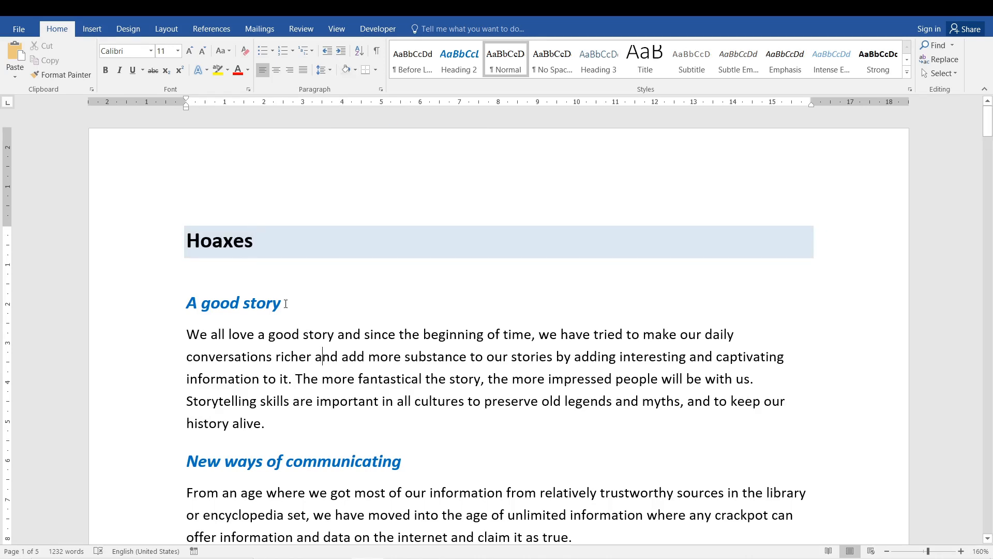
triple_click(213, 234)
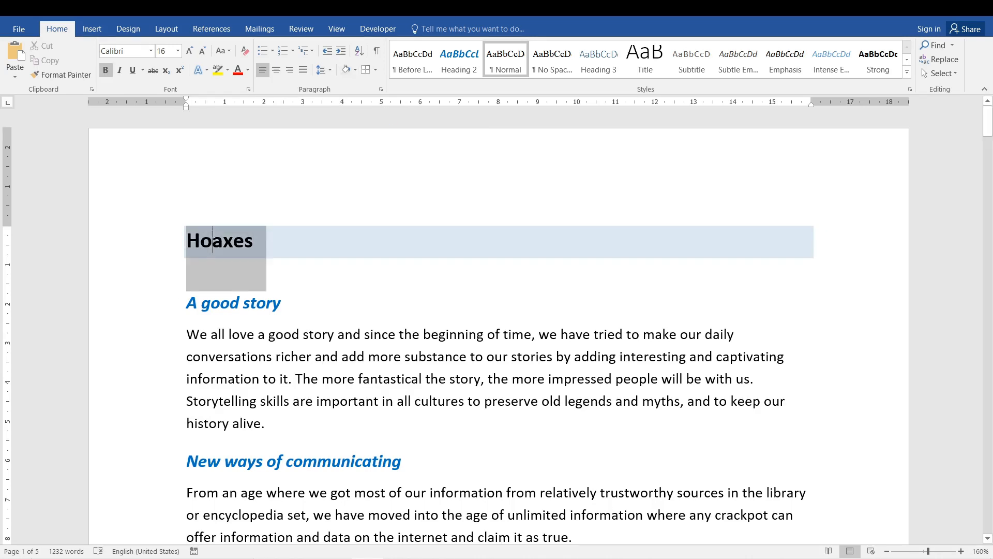
left_click(248, 70)
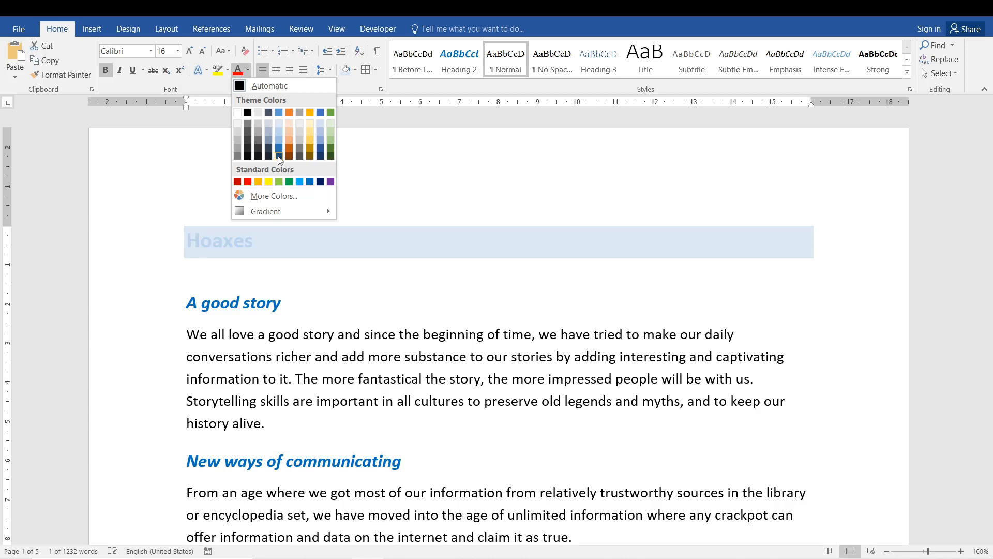
left_click(321, 112)
left_click(302, 334)
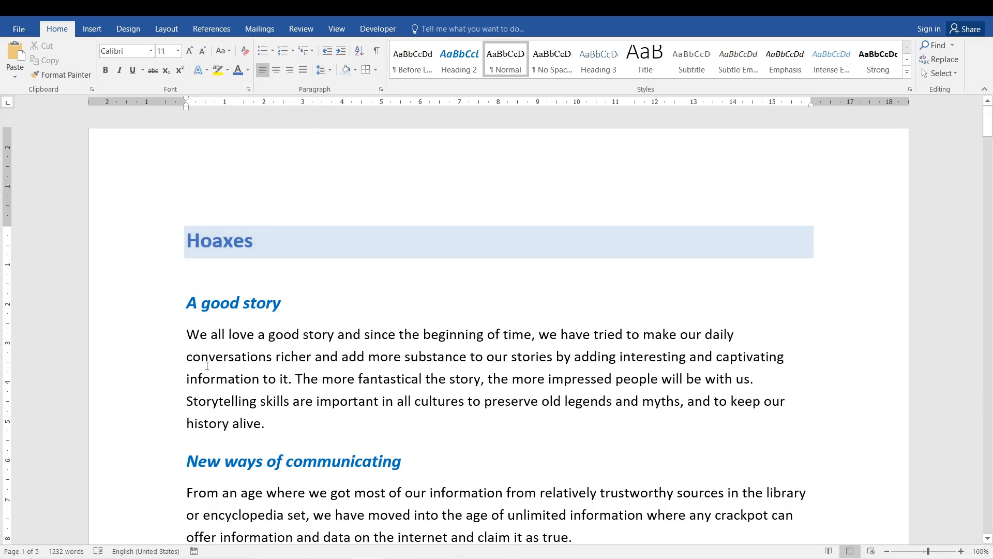
Compare the formatting of the "A good story" and "Internet communication and the workplace" subheadings with the body text around them.
left_click(251, 305)
left_click(277, 337)
left_click(207, 302)
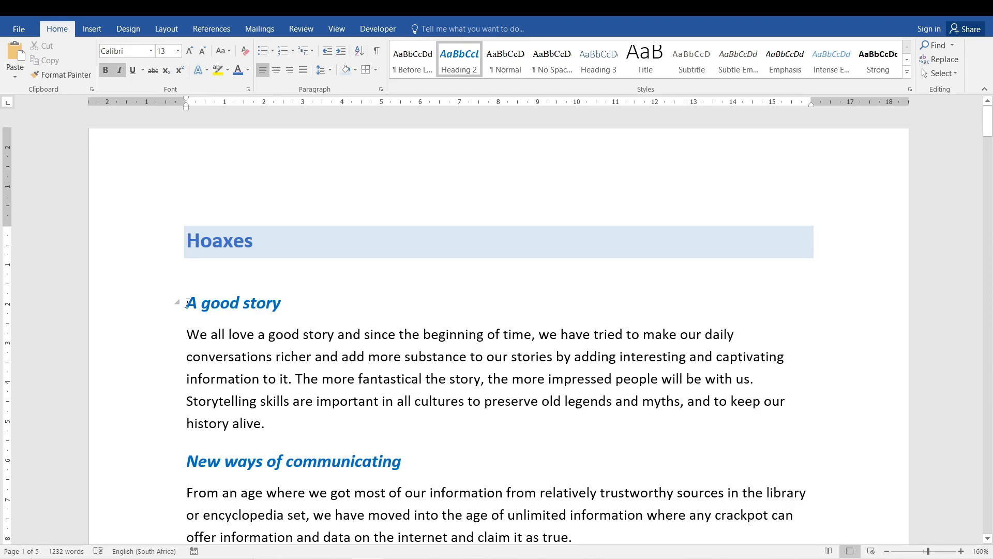
triple_click(226, 299)
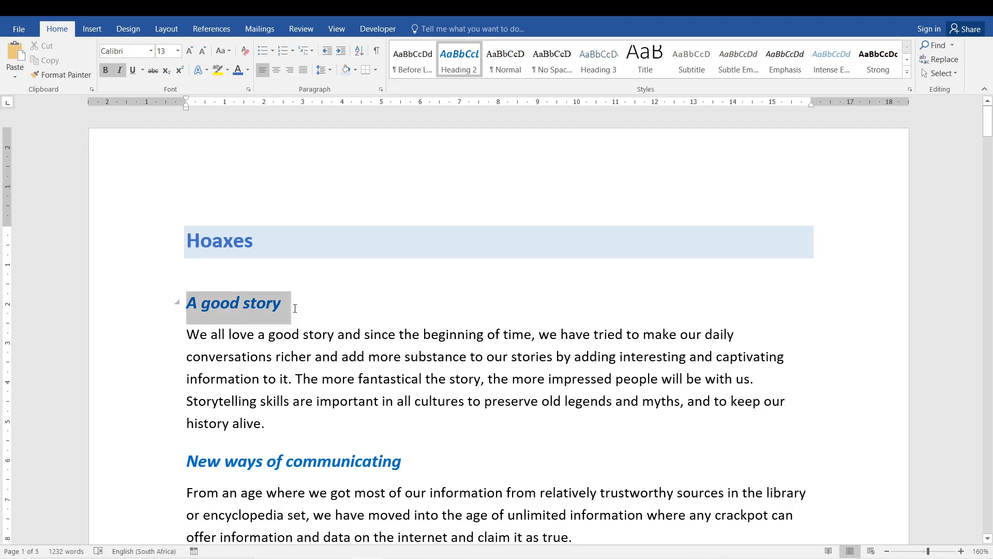
left_click(260, 334)
left_click(233, 302)
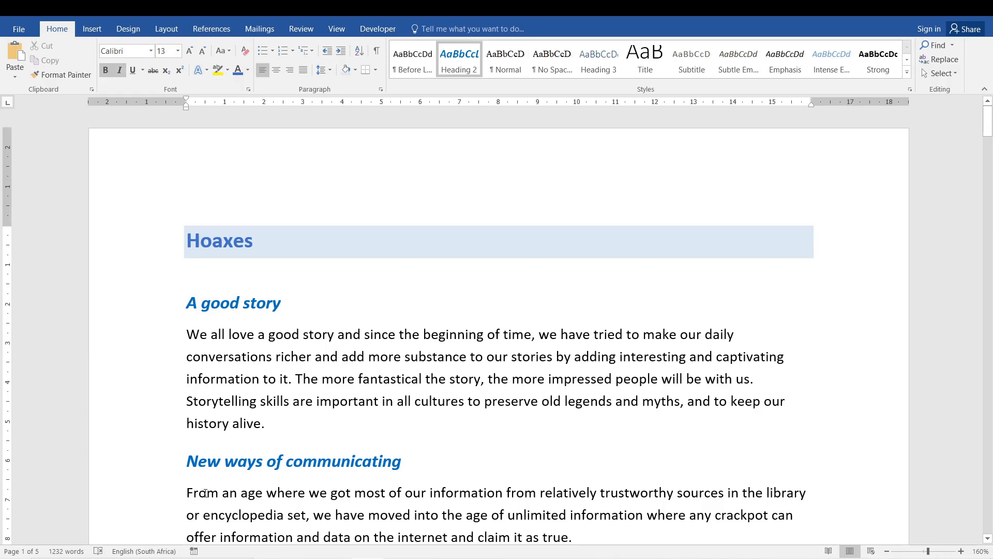
scroll(544, 443, "down", 12, "ctrl")
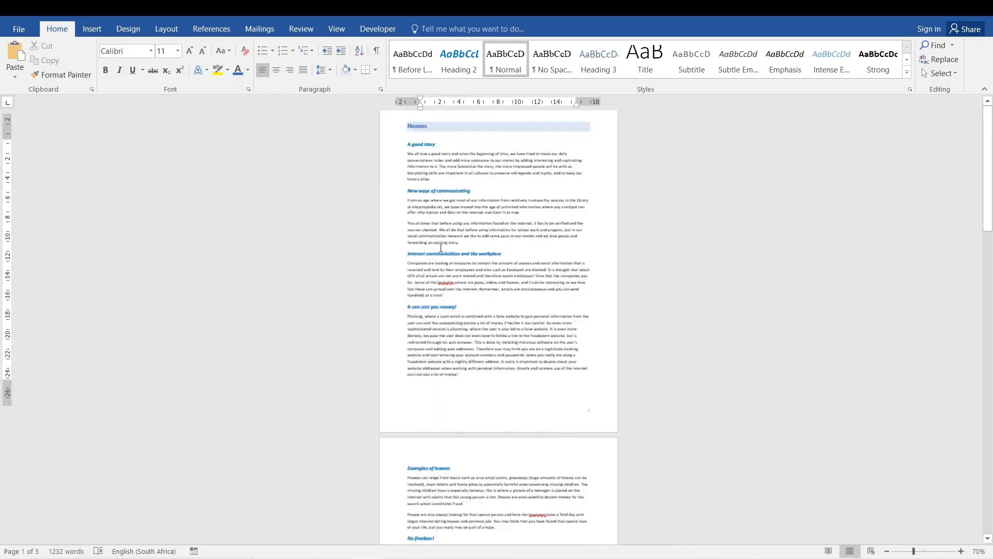
scroll(440, 247, "up", 11, "ctrl")
left_click(394, 279)
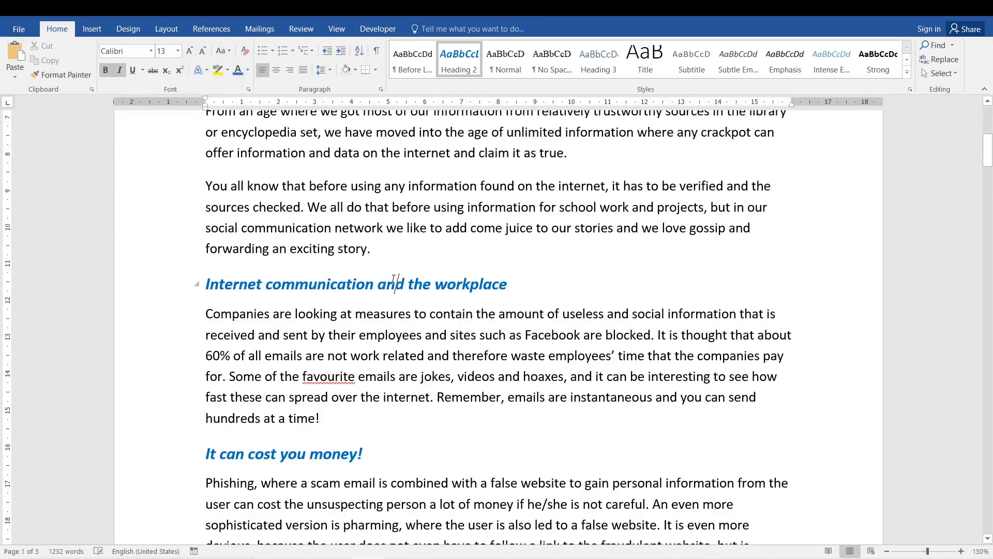
left_click(328, 376)
right_click(356, 382)
left_click(389, 393)
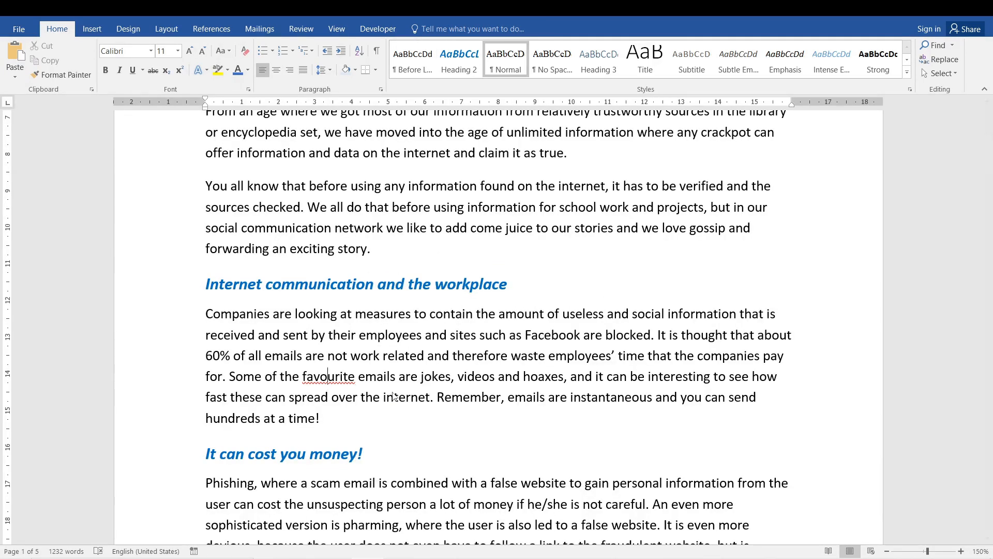
scroll(462, 441, "up", 5)
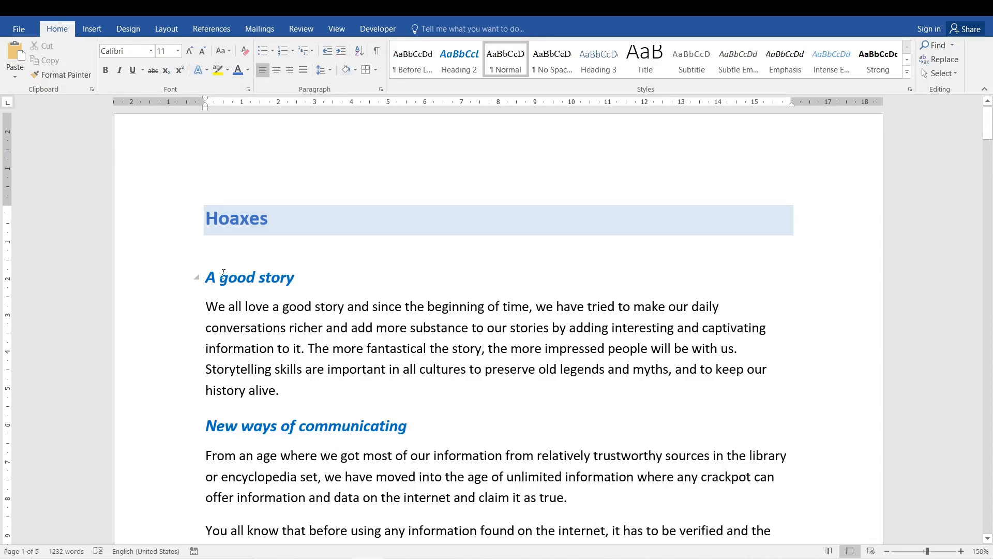
Select all Heading 2 subheadings in the document together and make them italic and underlined.
left_click(239, 278)
right_click(459, 61)
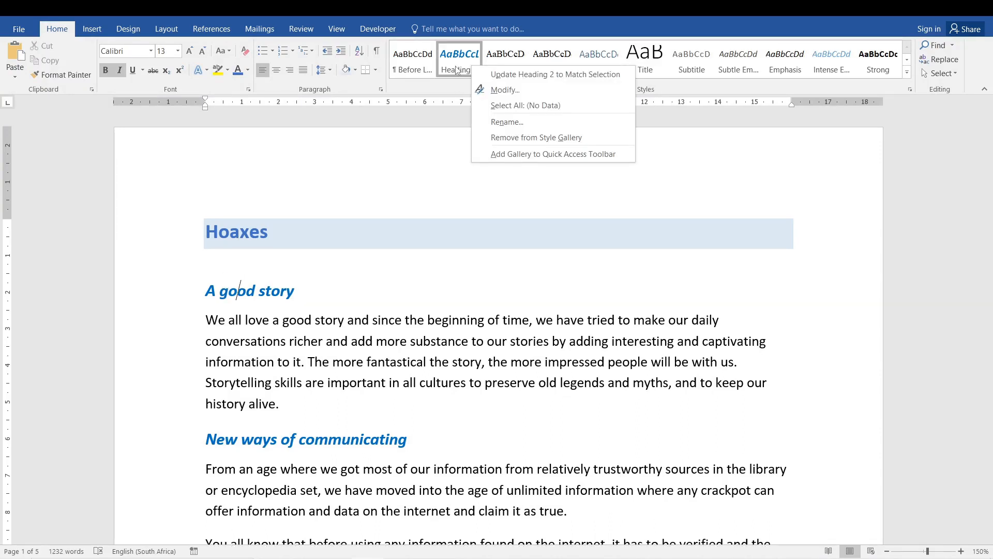
key("Escape")
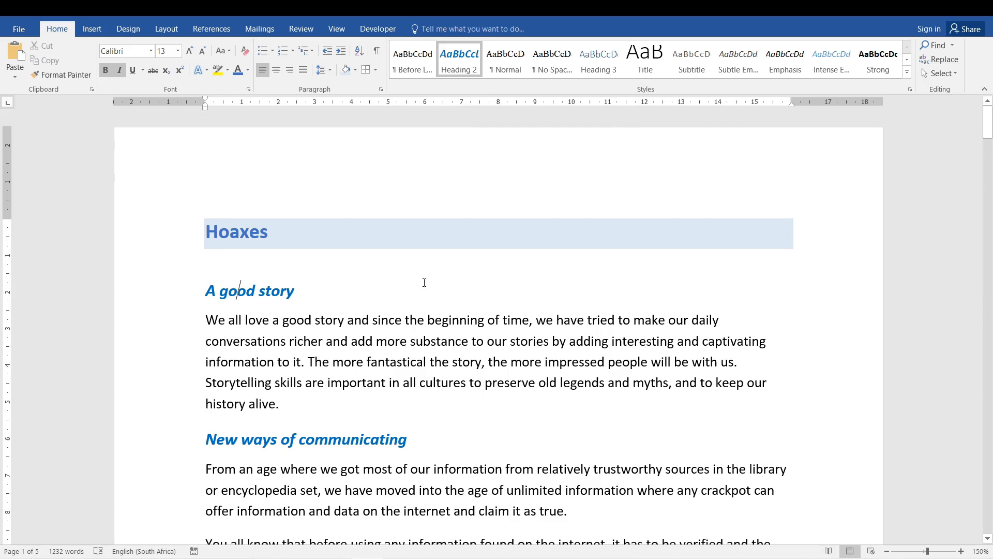
right_click(459, 65)
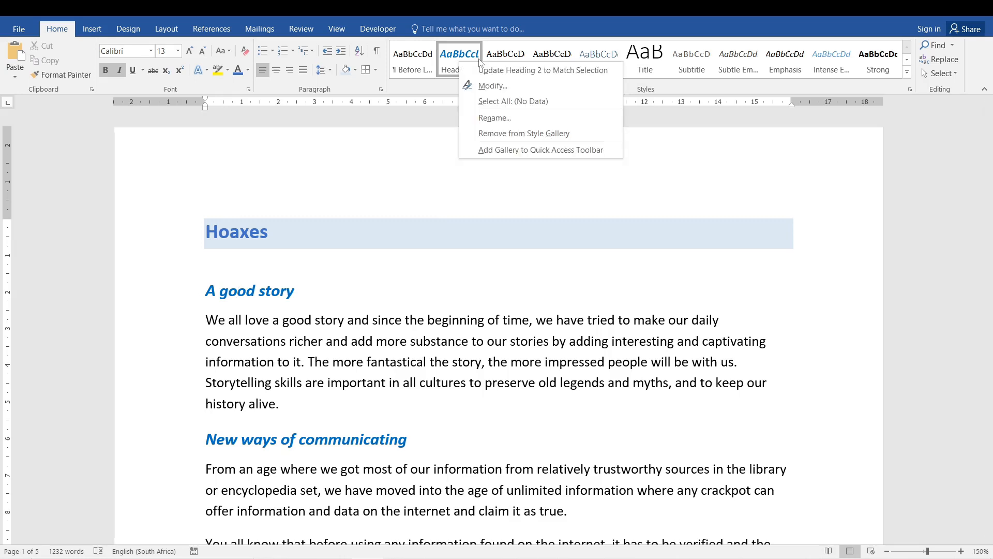
left_click(509, 100)
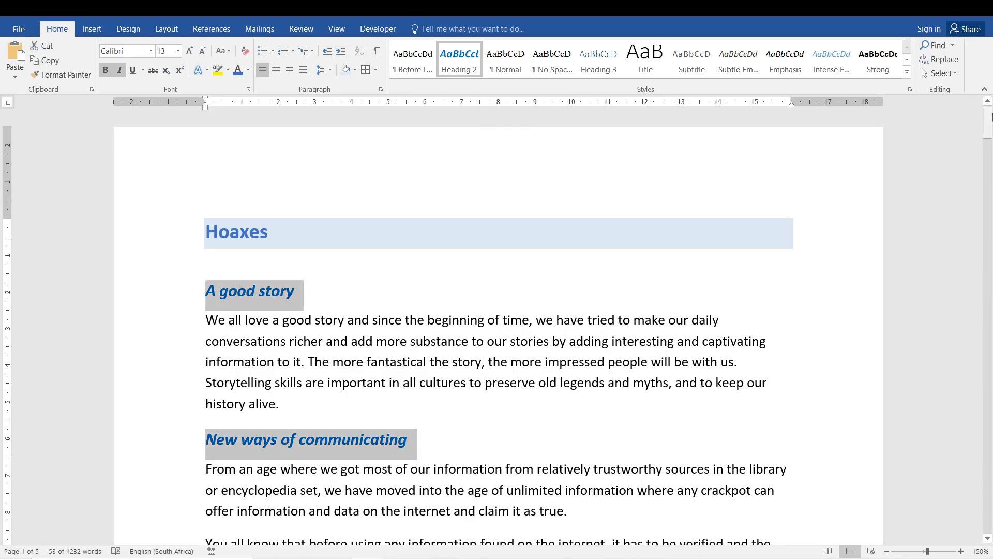
mouse_move(988, 127)
left_mouse_down()
mouse_move(991, 300)
mouse_move(989, 110)
left_mouse_up()
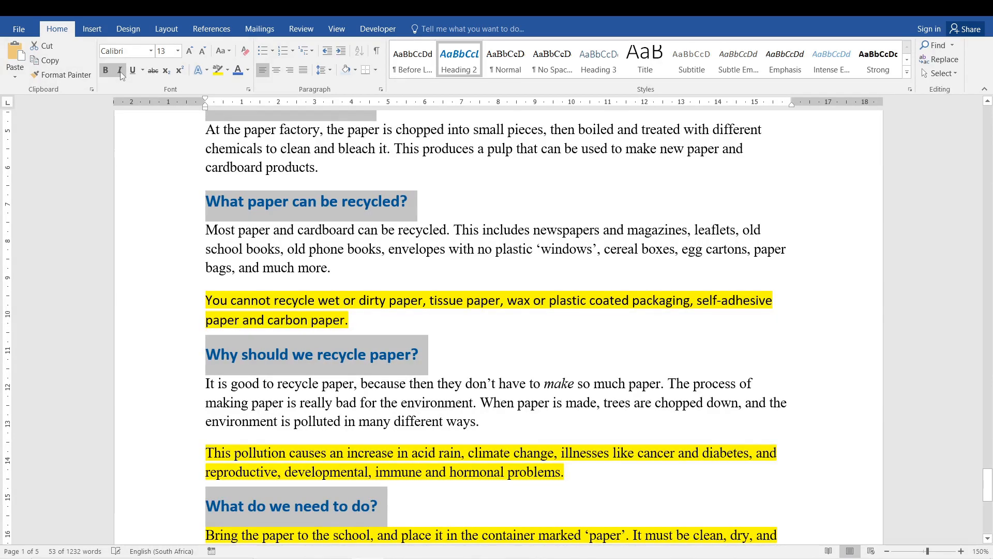
left_click(120, 71)
left_click(134, 74)
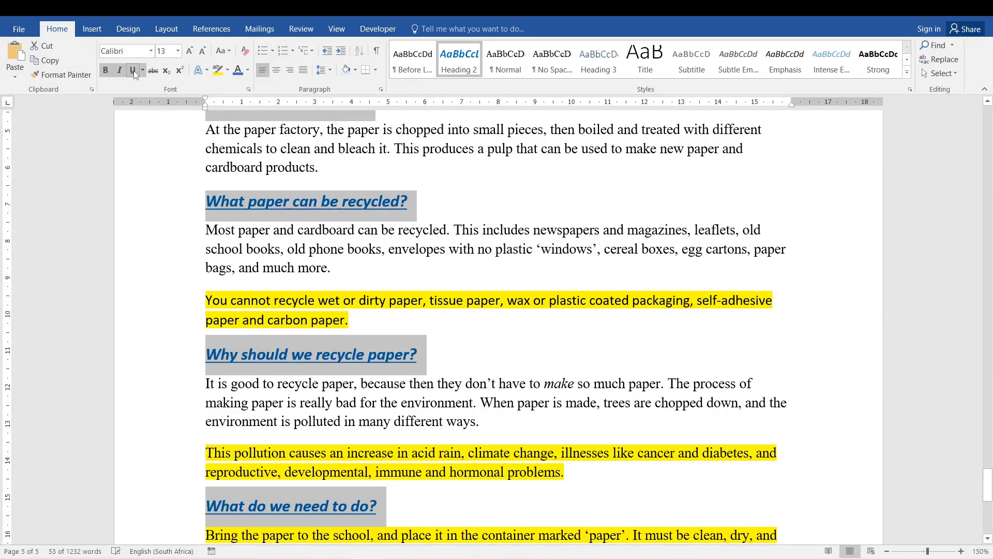
left_click(134, 74)
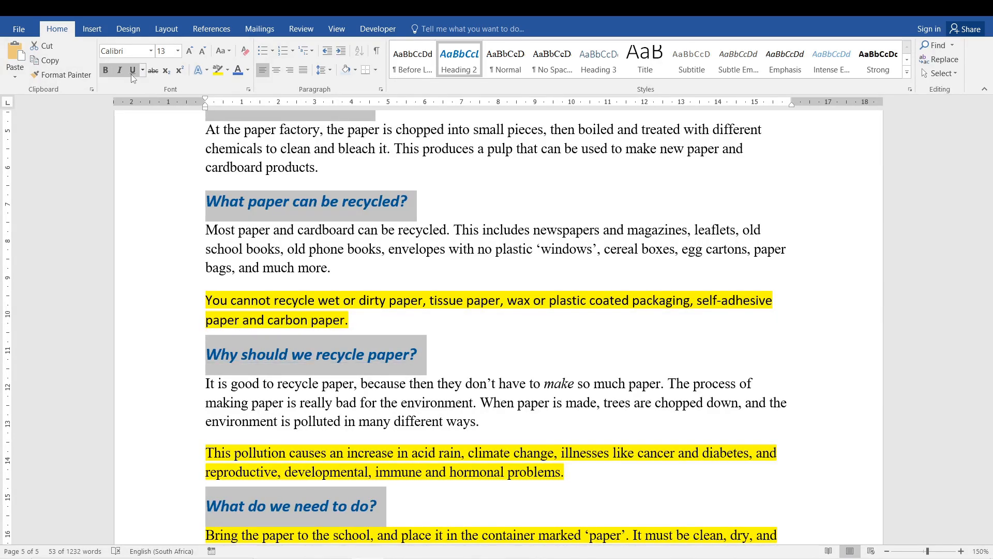
left_click(132, 72)
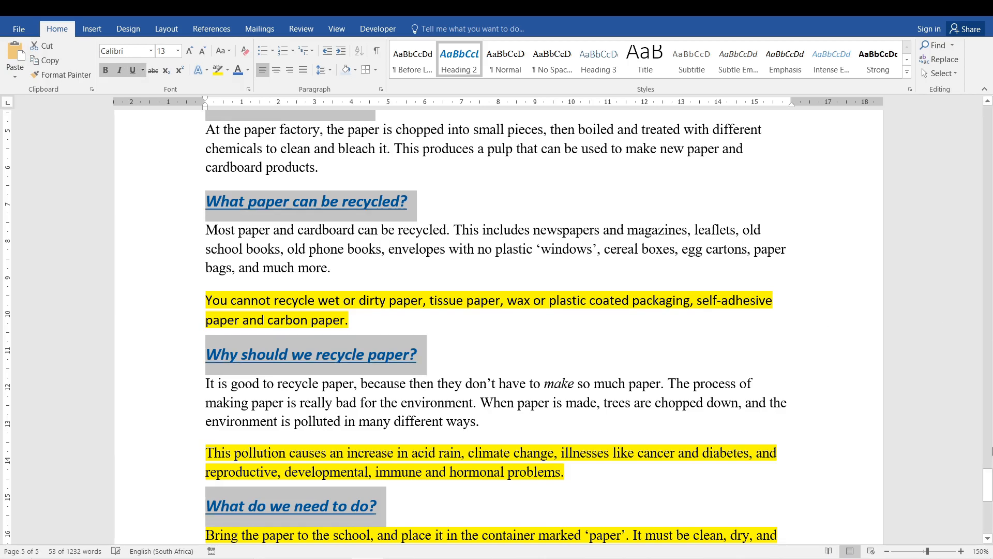
left_click_drag(990, 473, 992, 402)
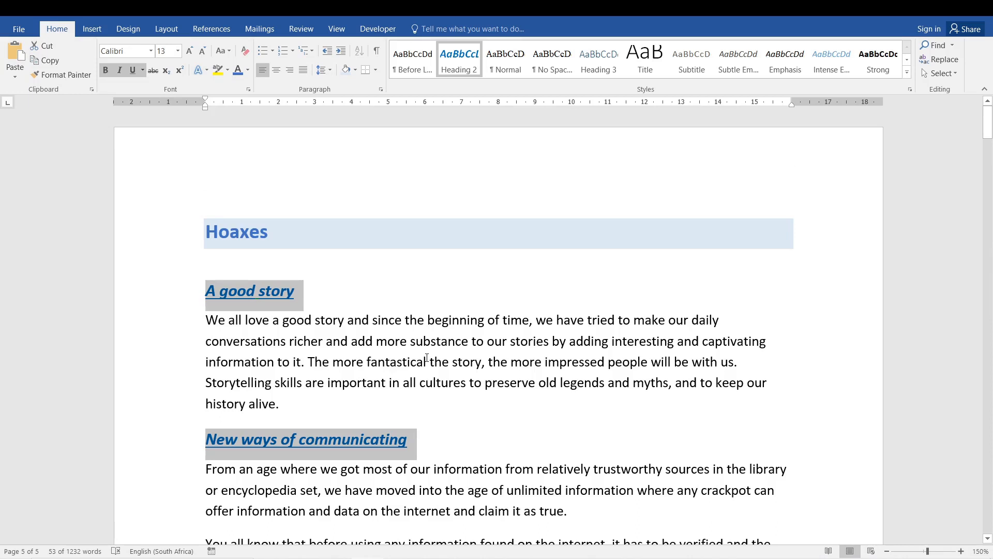
left_click(426, 357)
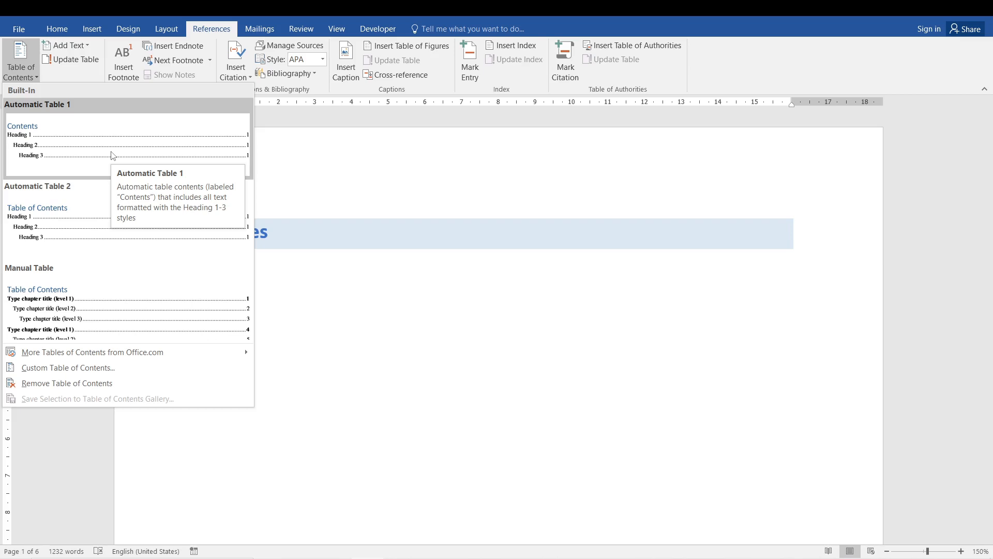
Insert an Automatic Table 1 table of contents beneath the "Hoaxes" heading on the first page.
left_click(113, 155)
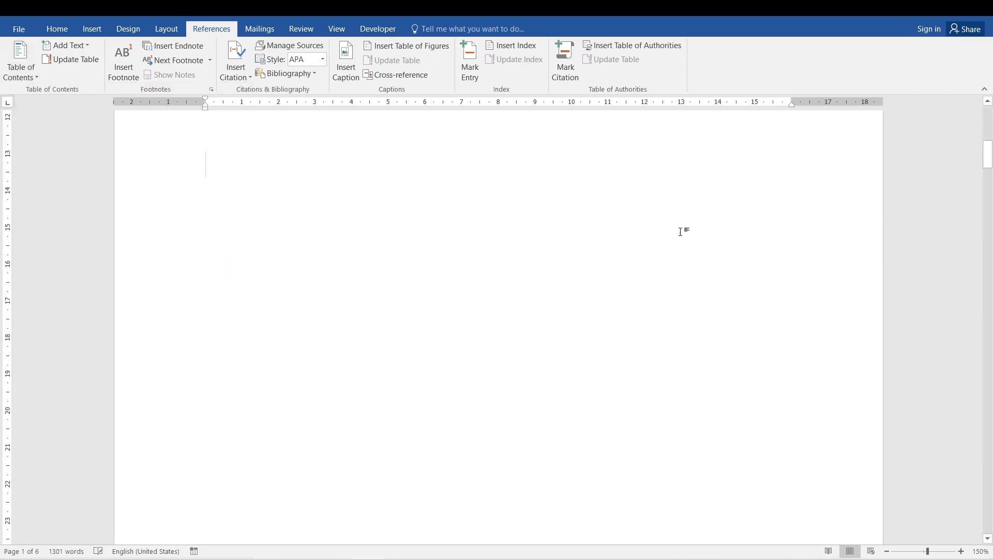
left_click_drag(988, 155, 988, 134)
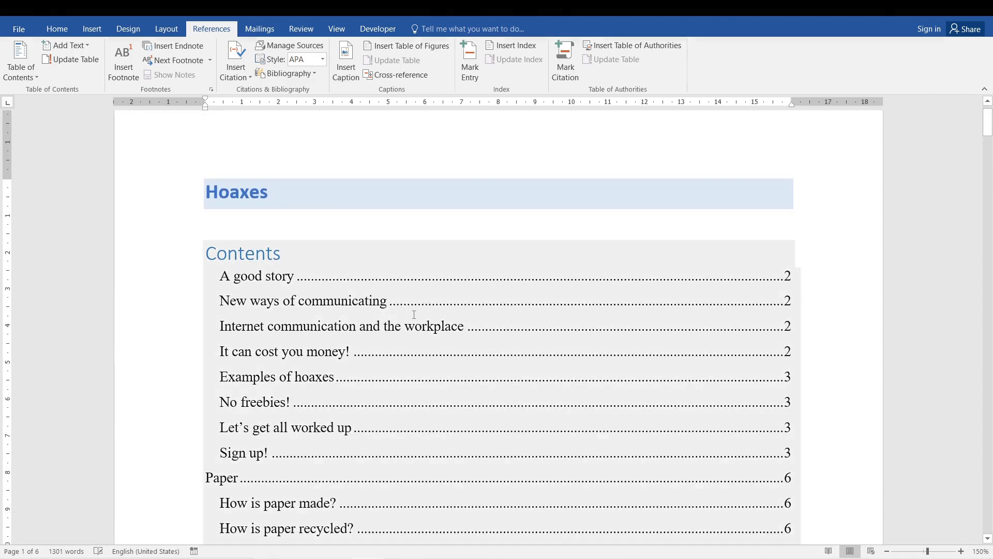
Examine the title, entries and heading levels of the table of contents below the "Hoaxes" heading.
left_click(271, 290)
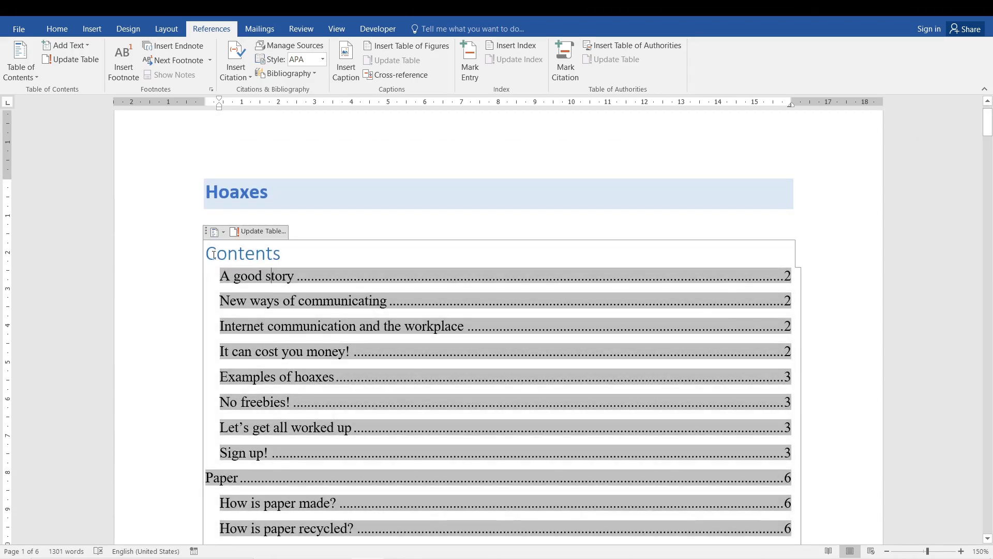
double_click(225, 254)
left_click(248, 276)
mouse_move(990, 120)
left_mouse_down()
mouse_move(992, 203)
mouse_move(990, 122)
left_mouse_up()
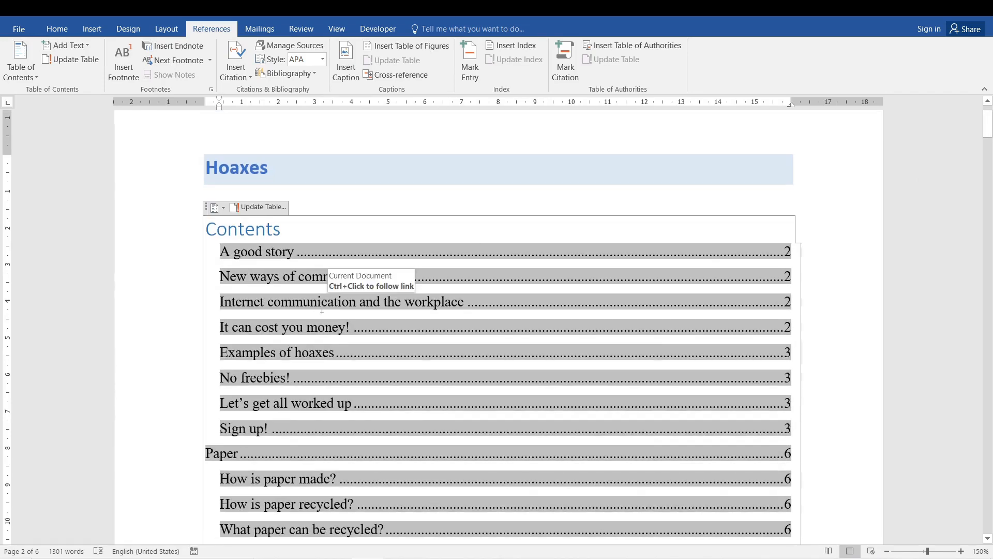
left_click(322, 309)
left_click(353, 183)
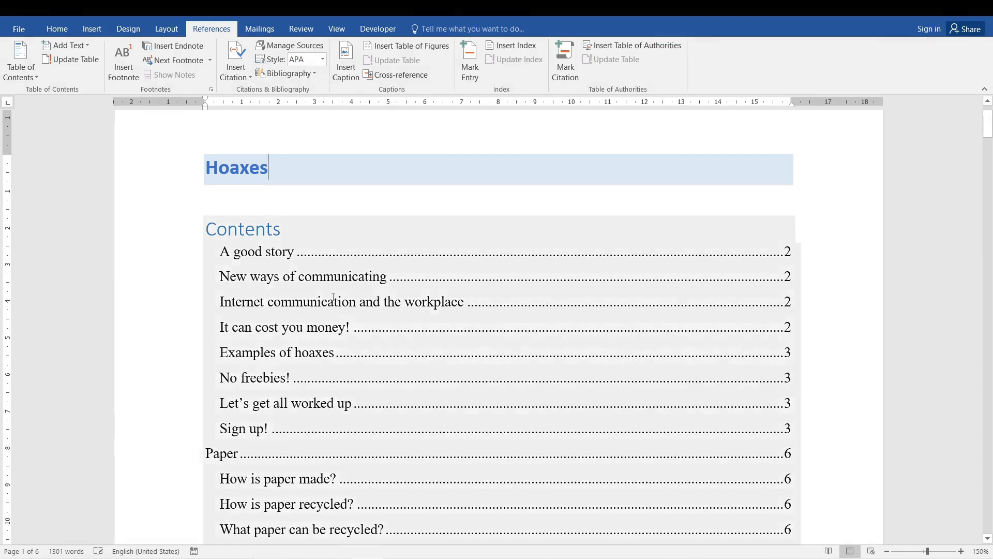
left_click(333, 301)
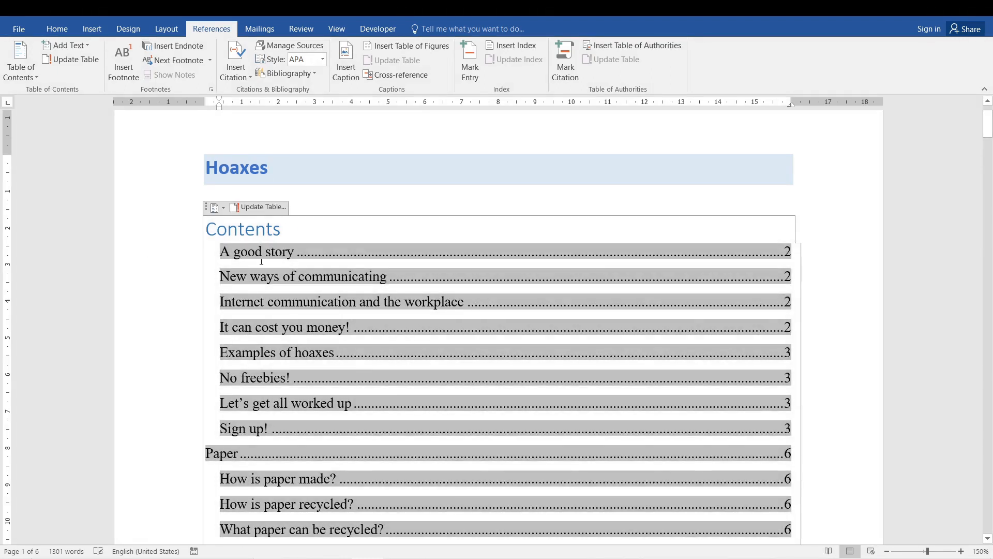
left_click(328, 160)
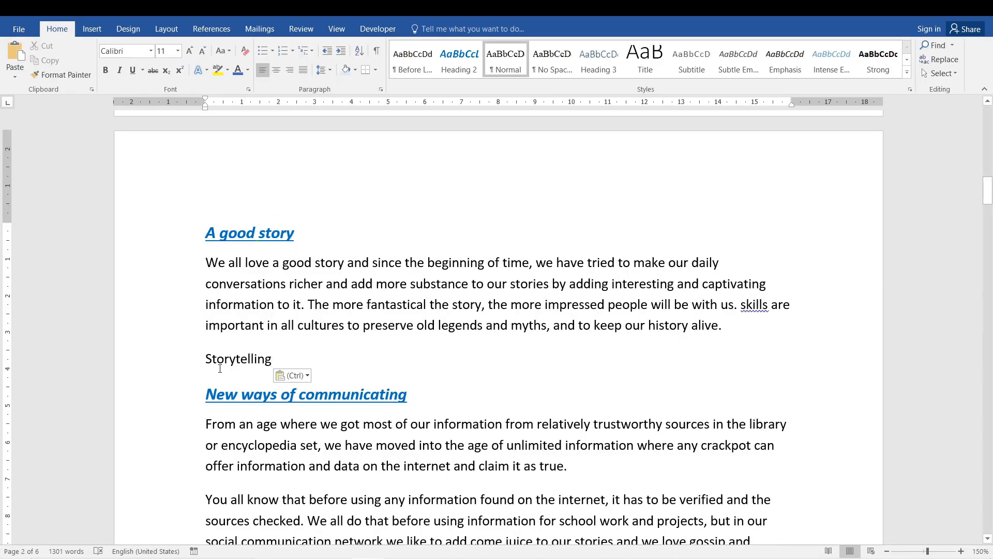
Compare the style of the "Storytelling" line with the neighbouring subheadings and their entries in the table of contents.
triple_click(224, 361)
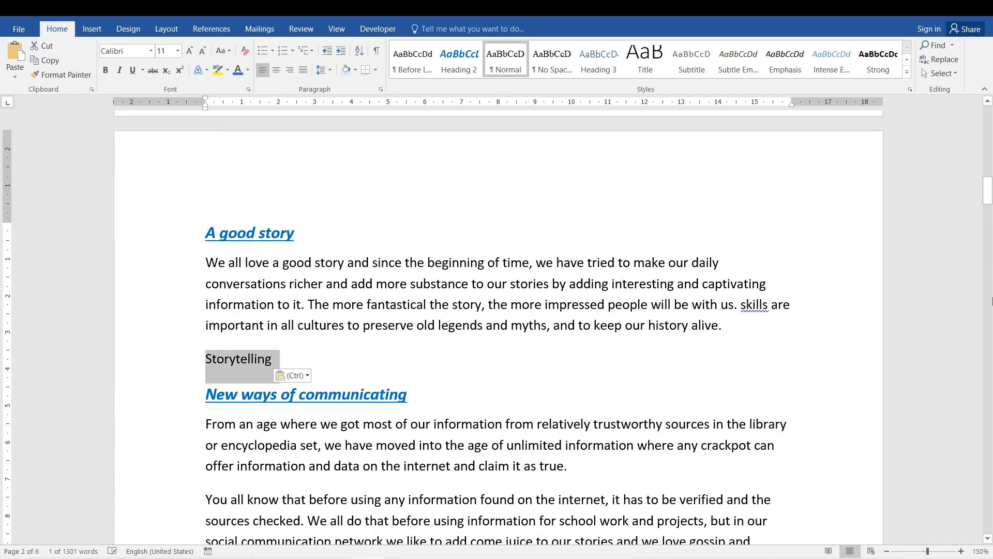
left_click(222, 232)
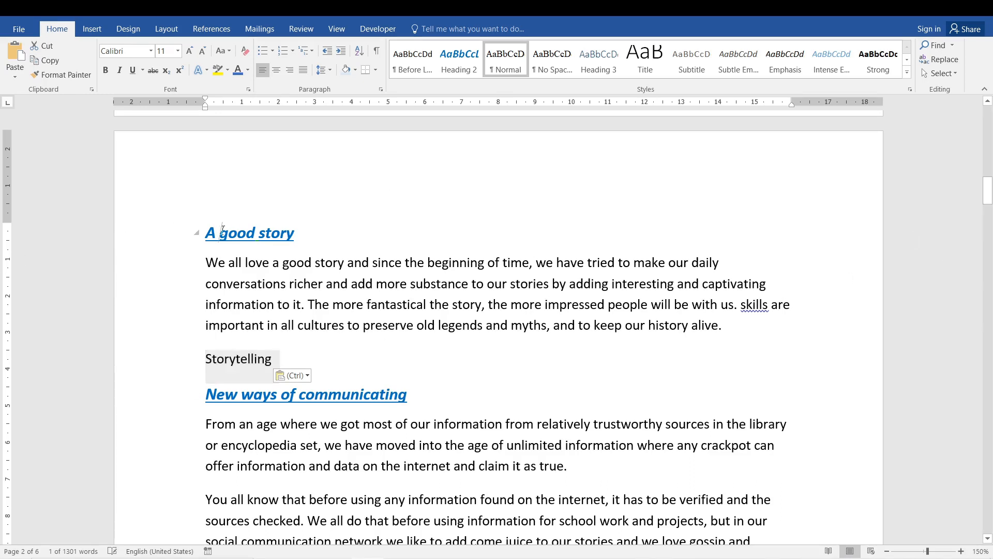
left_click(295, 394)
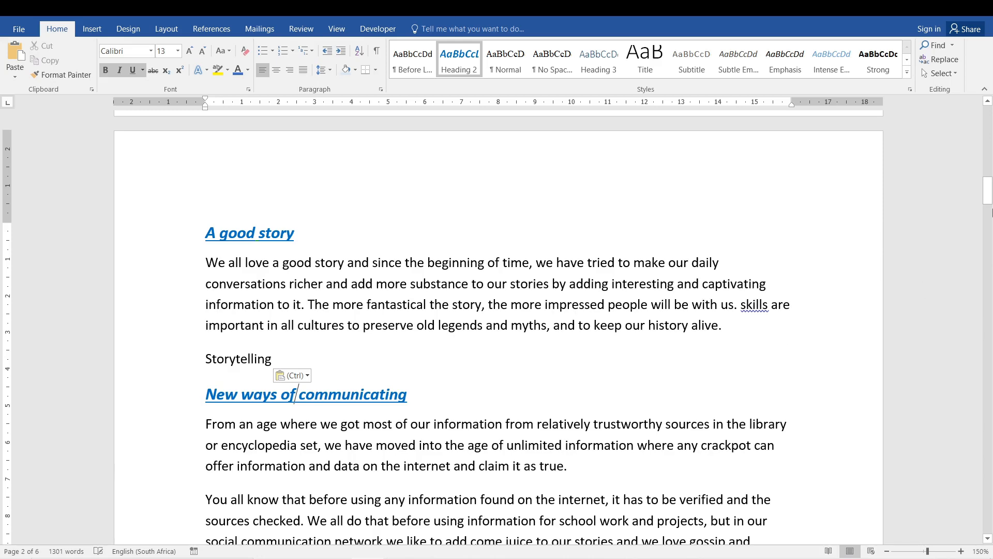
left_click_drag(991, 211, 990, 120)
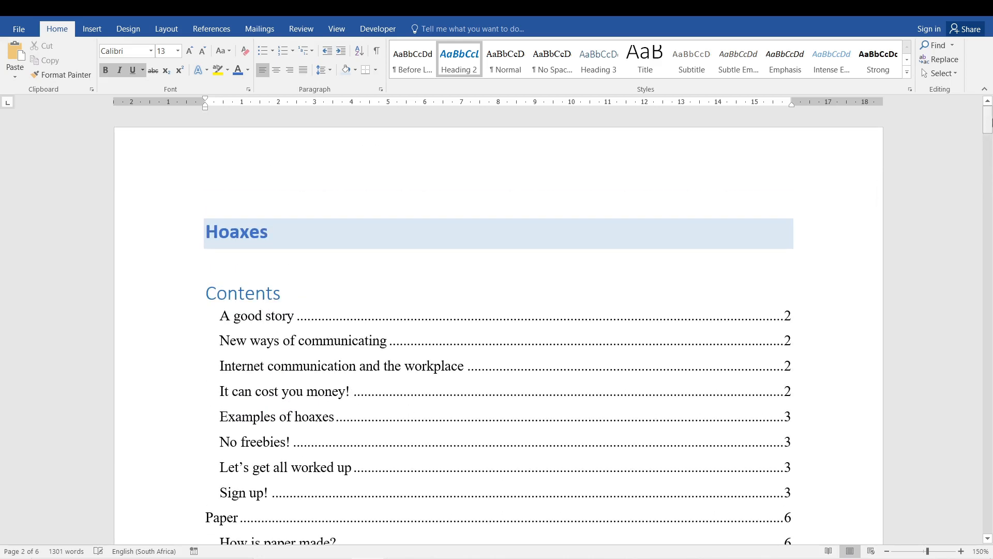
left_click(241, 316)
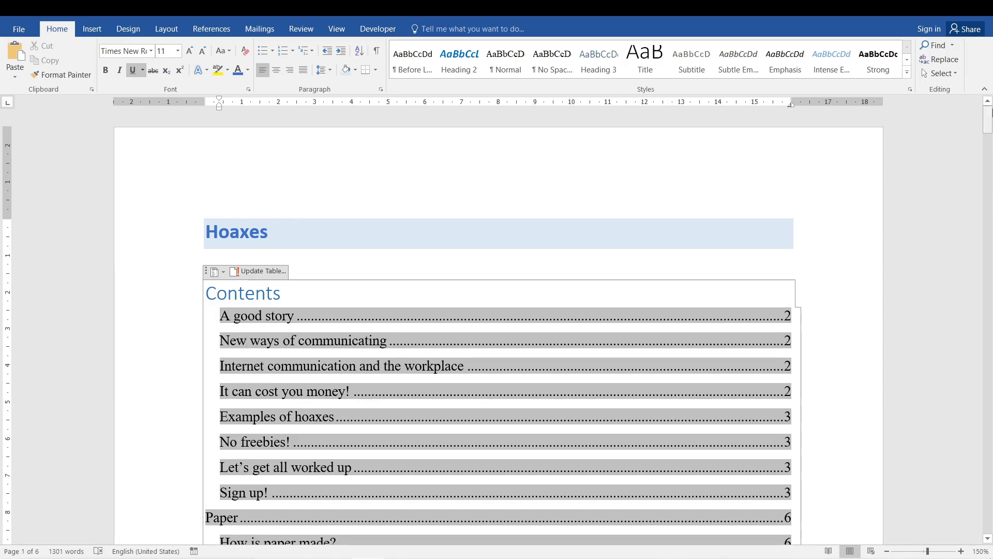
left_click_drag(991, 113, 991, 189)
left_click(239, 350)
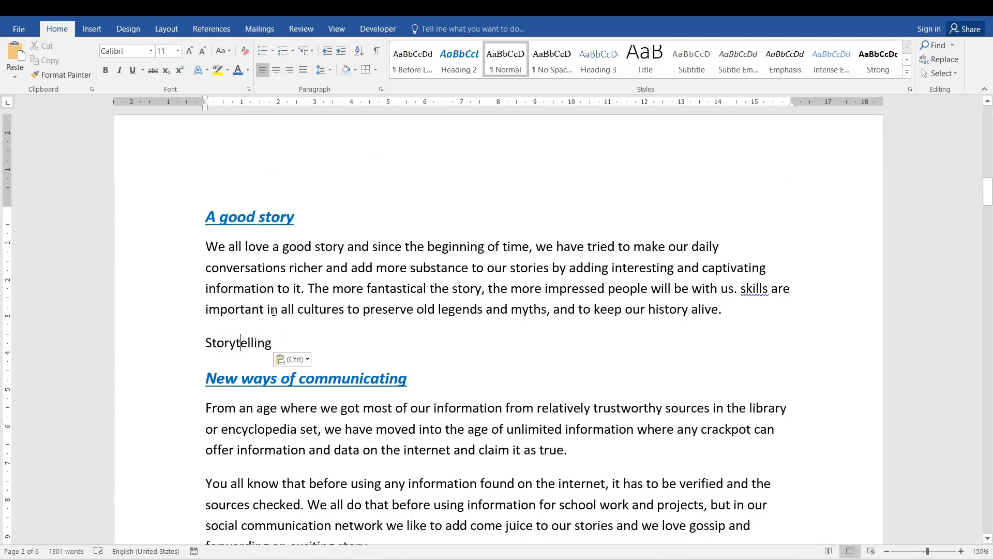
Apply the Heading 2 style to the "Storytelling" line and update the entire table of contents.
left_click(457, 61)
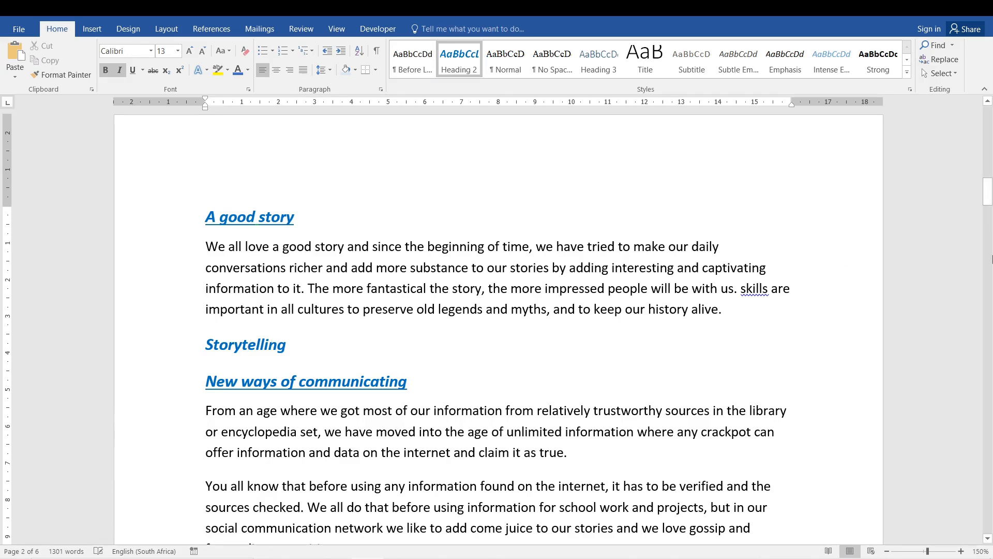
left_click_drag(988, 191, 989, 123)
left_click(261, 247)
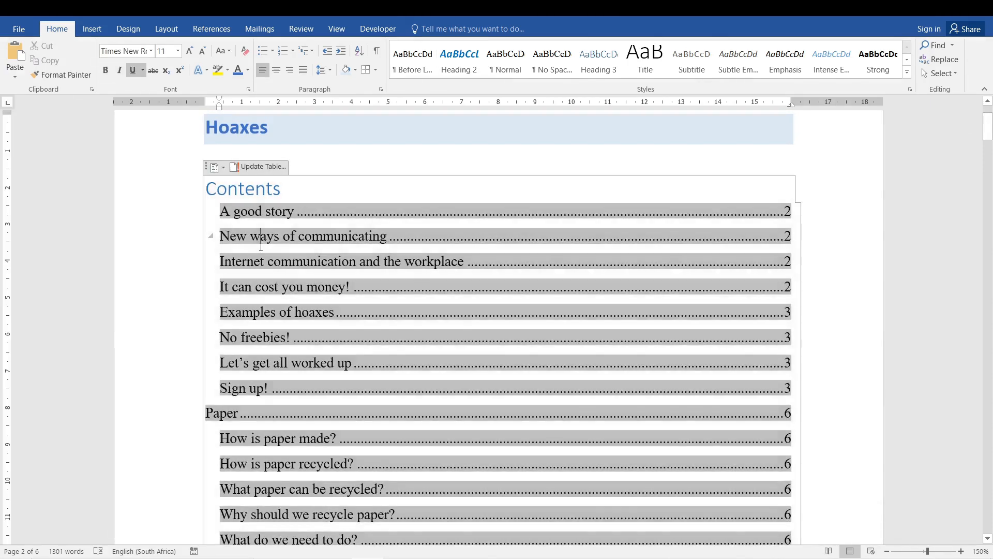
left_click(257, 167)
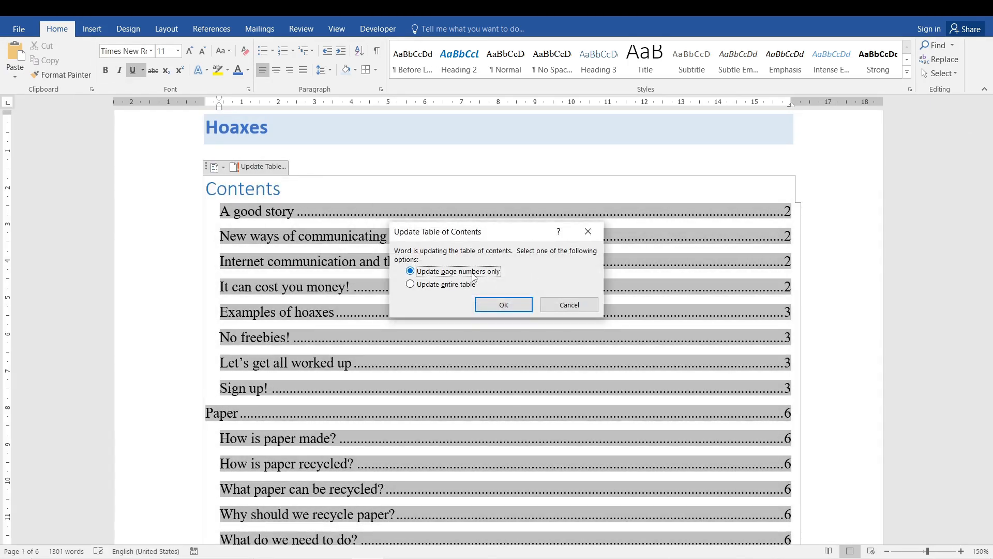
left_click(440, 284)
left_click(505, 305)
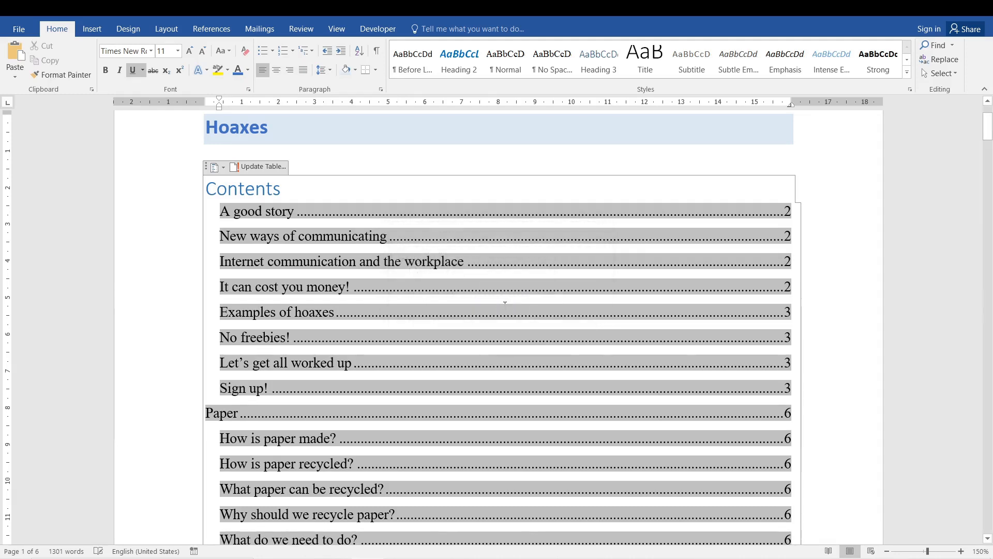
left_click_drag(220, 237, 286, 237)
left_click(813, 243)
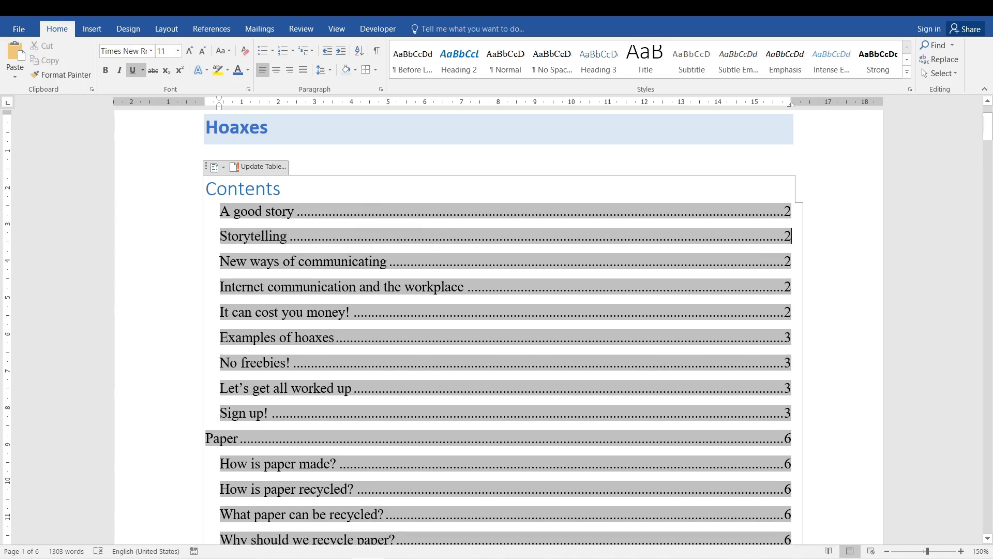
left_click(337, 153)
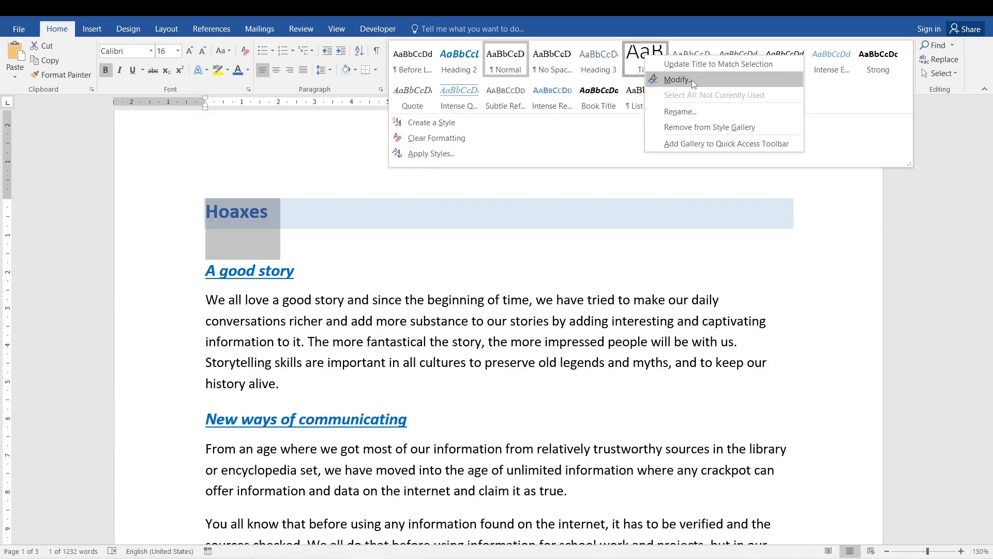
Inspect the Title style's formatting settings without changing them.
left_click(691, 80)
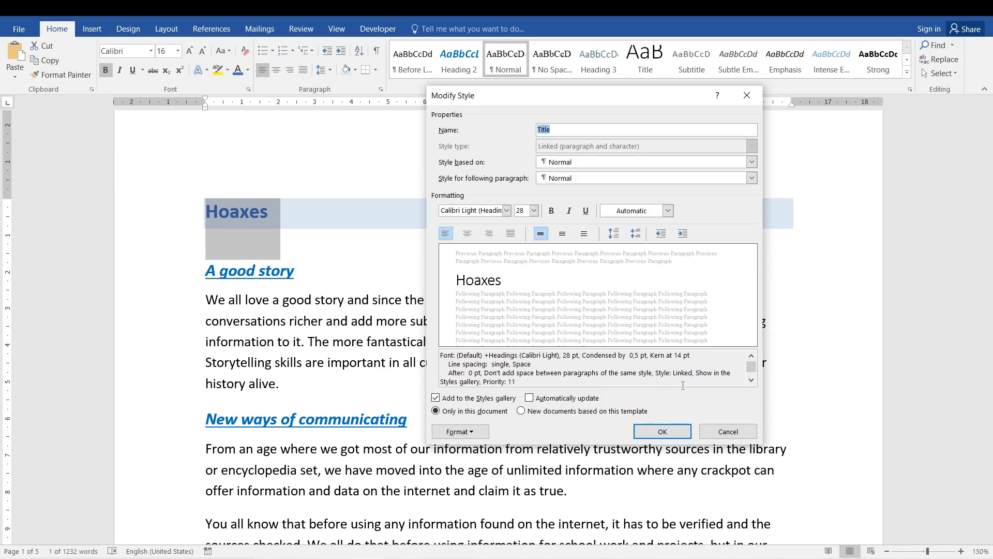
left_click(732, 434)
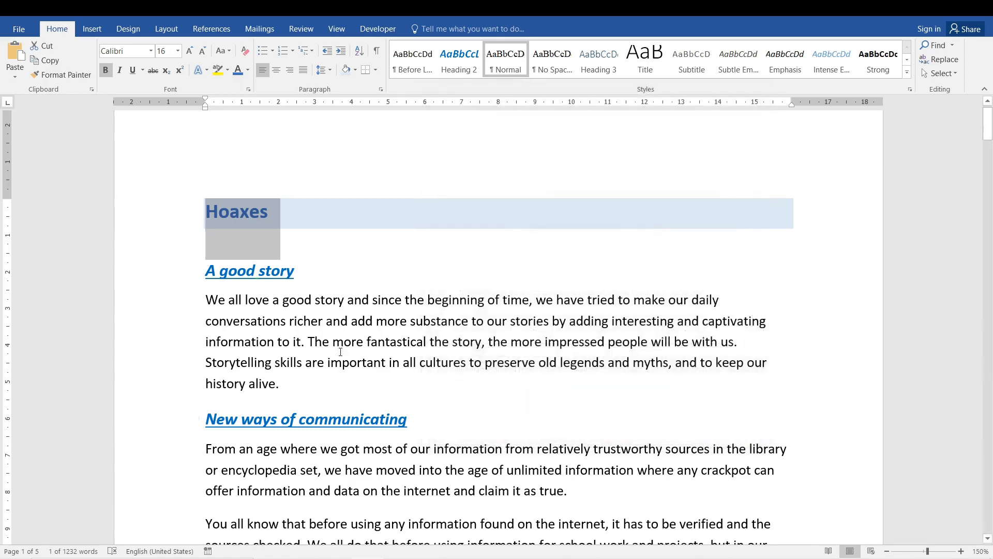
left_click(340, 351)
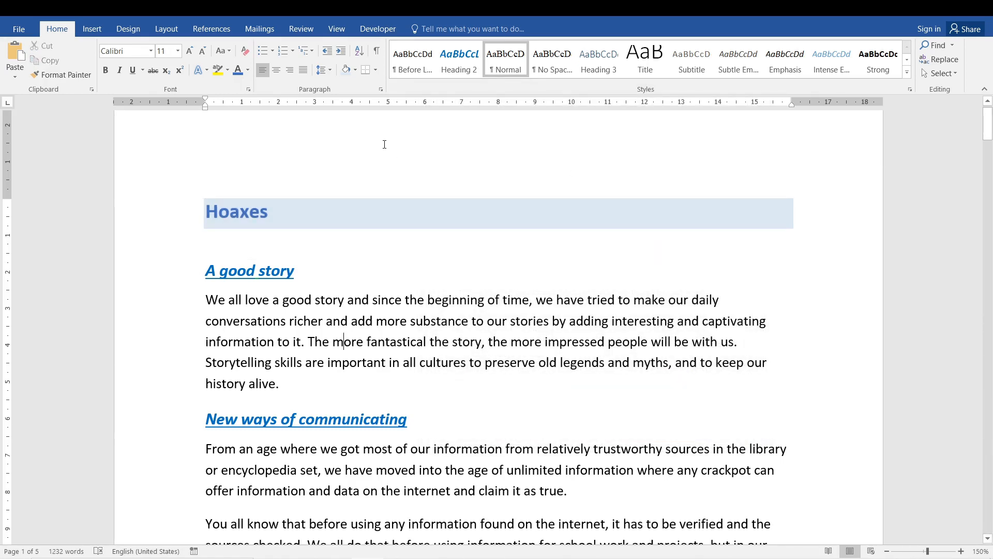
Compare the styles used by the "Hoaxes" heading, the "A good story" subheading and the paragraph below it.
double_click(249, 213)
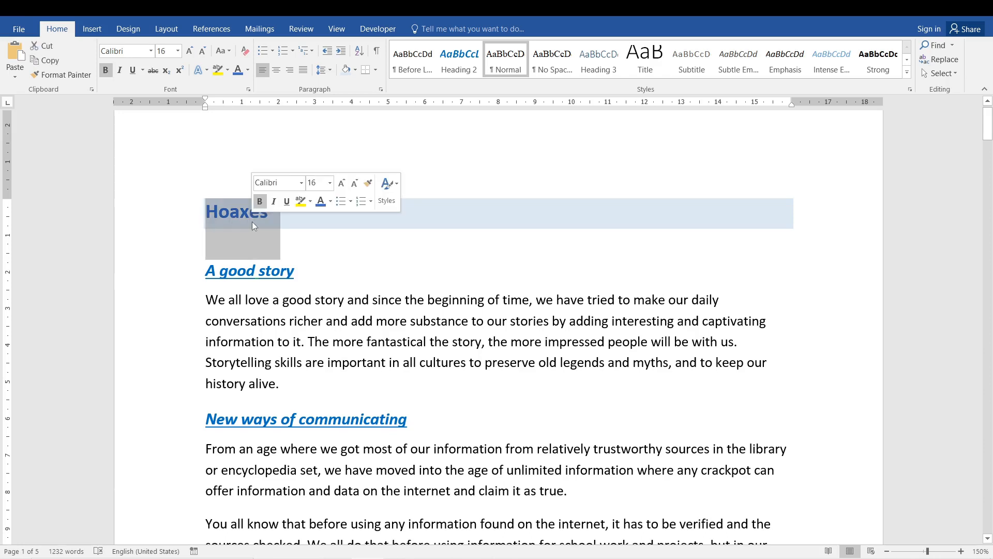
left_click(260, 300)
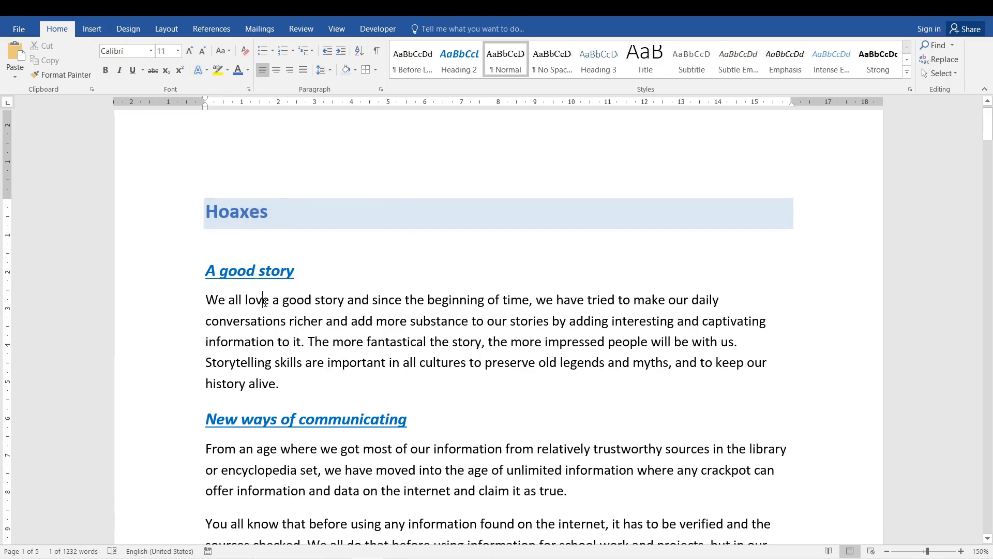
left_click(247, 224)
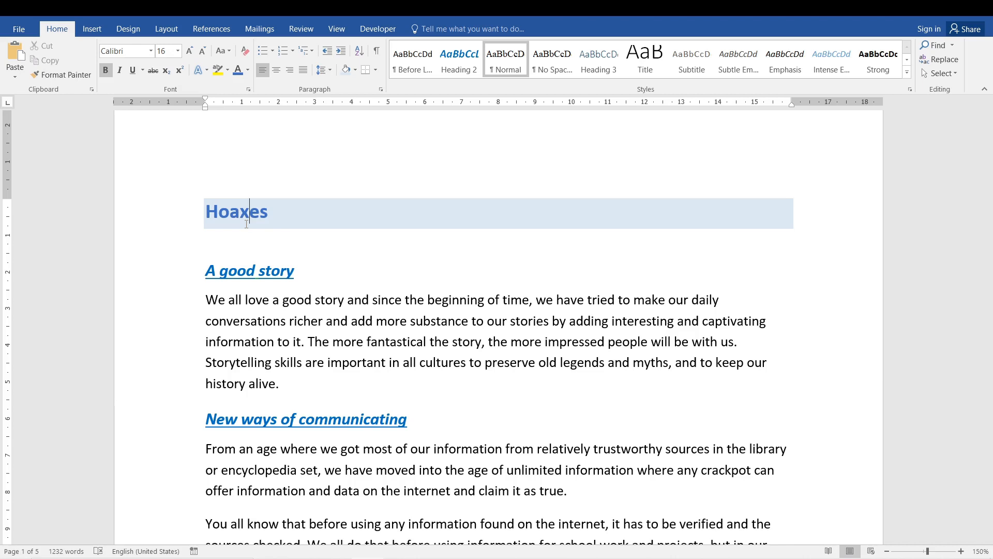
left_click(177, 267)
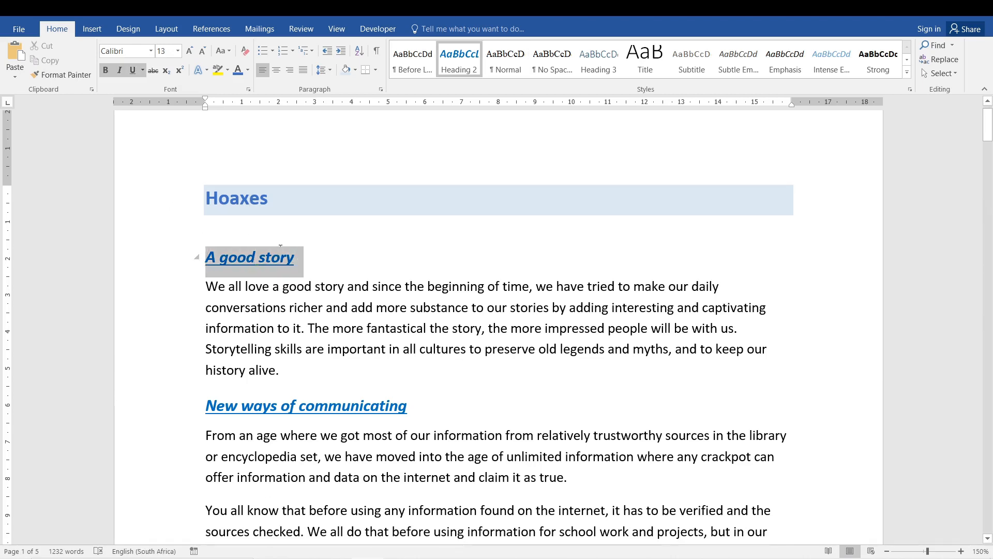
left_click(284, 340)
left_click_drag(185, 285, 186, 373)
left_click(287, 290)
Try the Title style on the "Hoaxes" heading and undo it.
left_click(305, 207)
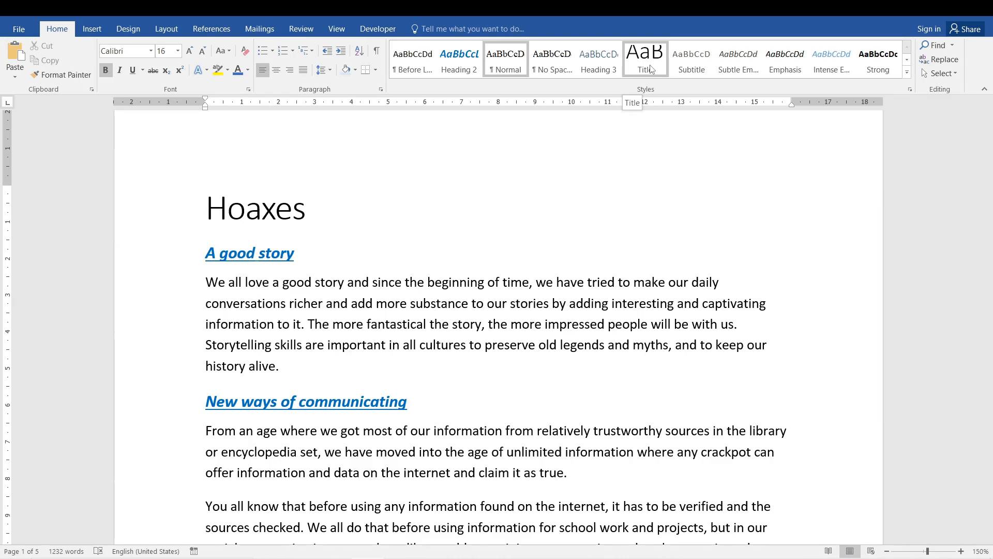
left_click(651, 68)
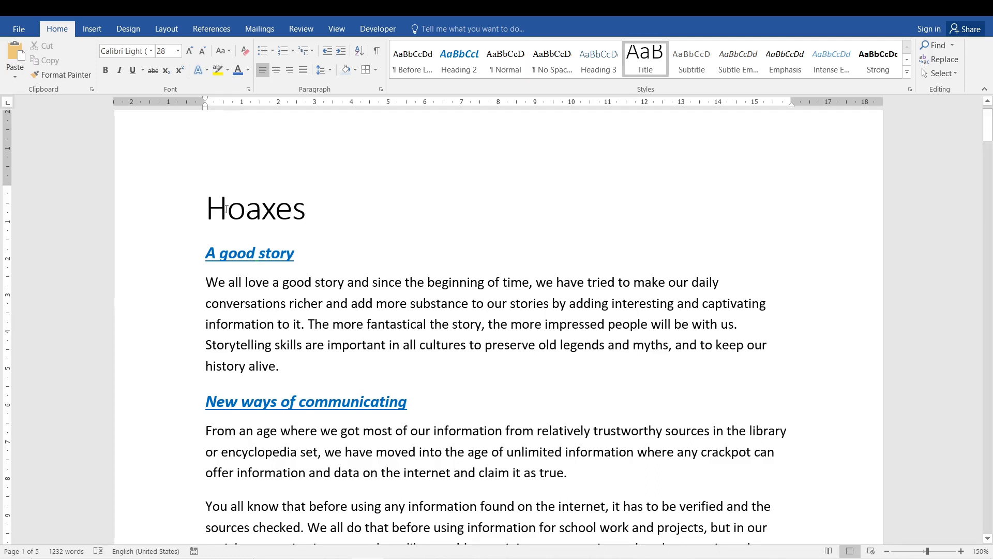
left_click(326, 333)
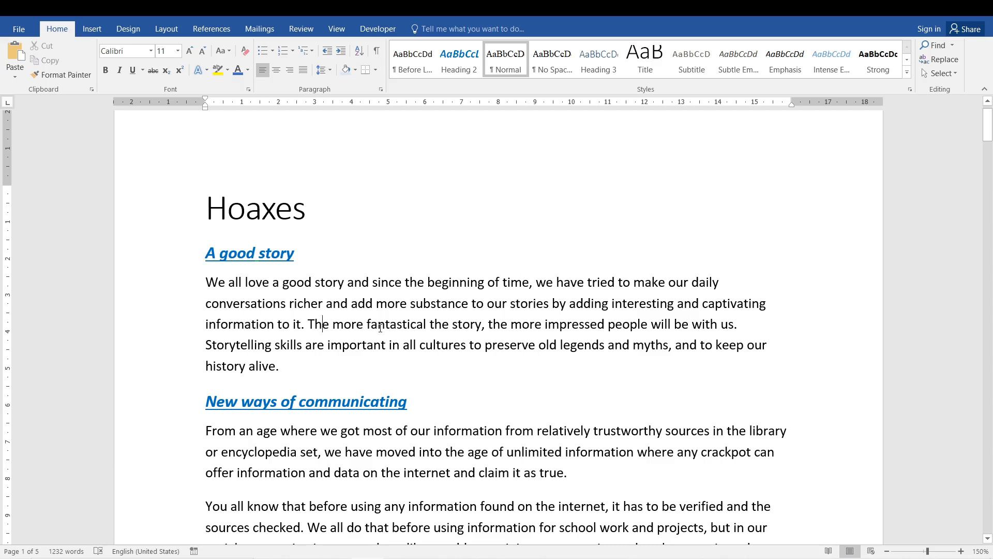
key("ctrl+z")
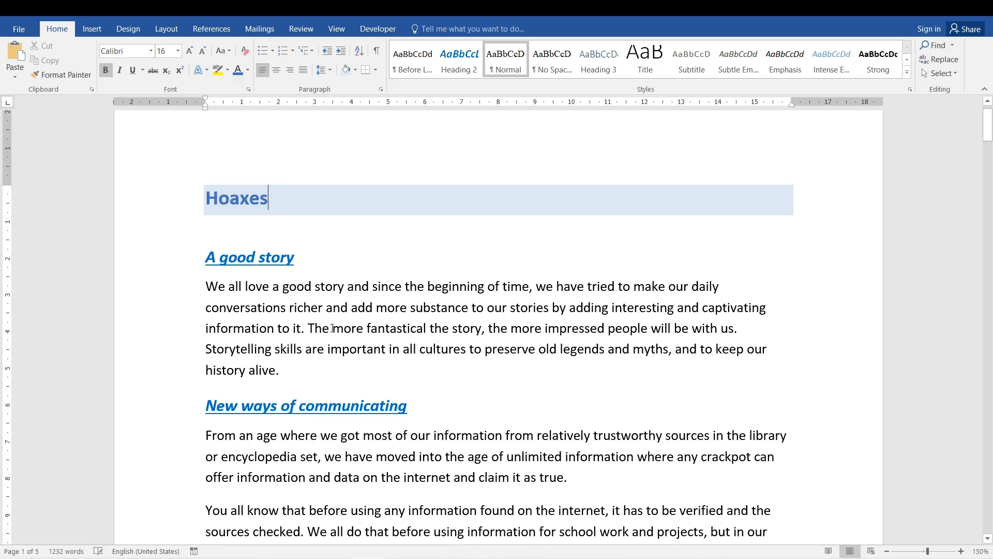
Create a new style named "Main Heading" from the formatting of the "Hoaxes" heading.
left_click(451, 420)
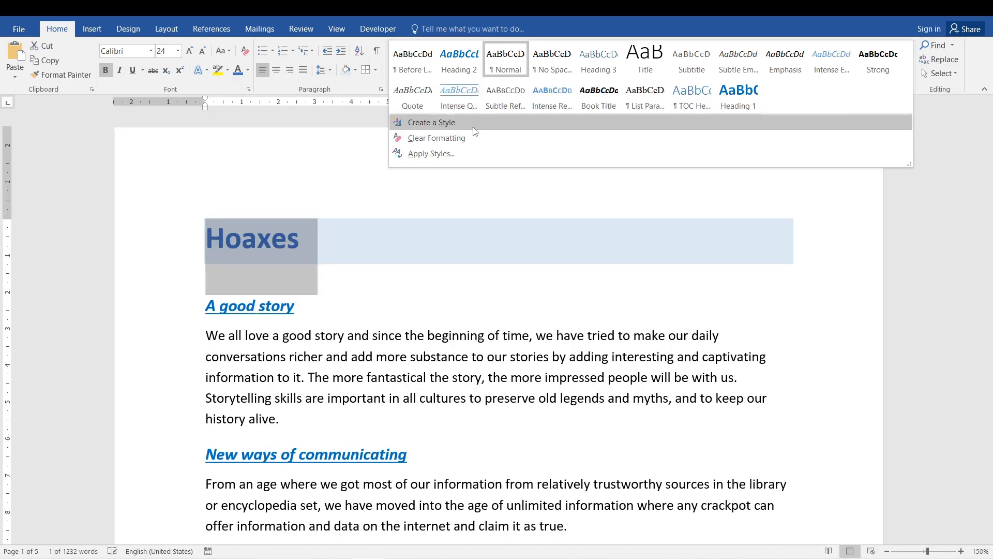
left_click(474, 128)
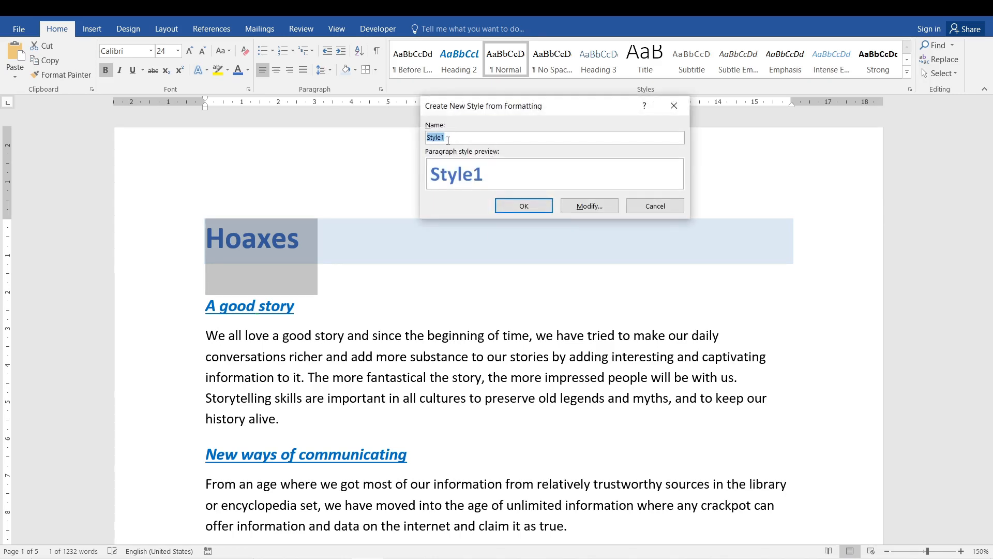
type("Main h")
key("BackSpace")
key("BackSpace")
type("Headin")
key("BackSpace")
key("BackSpace")
key("BackSpace")
key("BackSpace")
key("BackSpace")
key("BackSpace")
type("Heading")
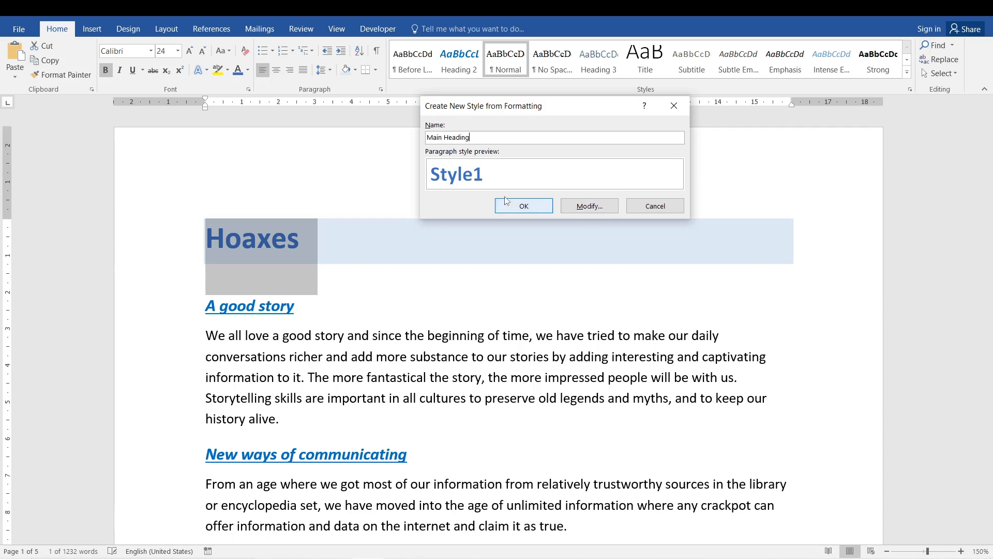
left_click(534, 208)
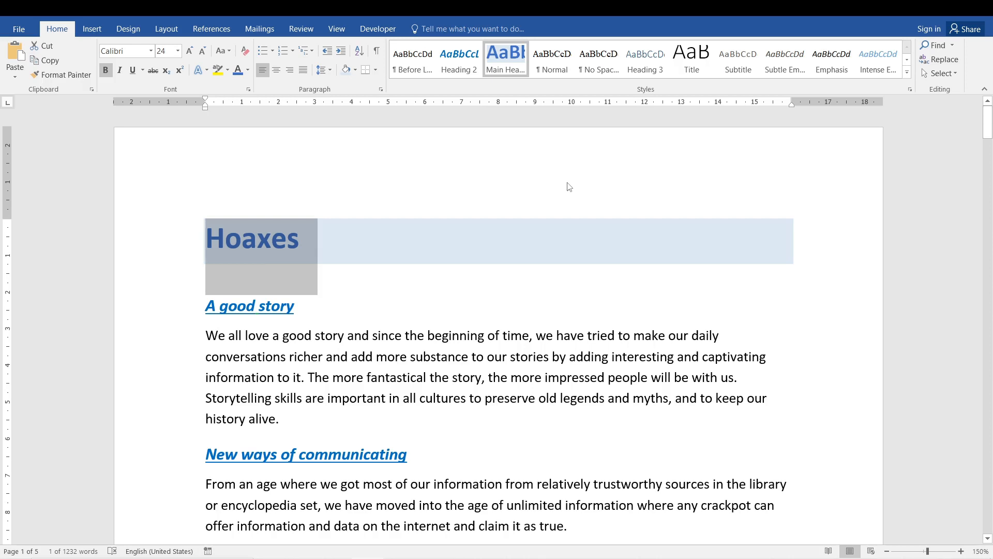
Try italic and underline in the Main Heading style's settings, revert both, and open its font choices.
right_click(506, 61)
left_click(533, 87)
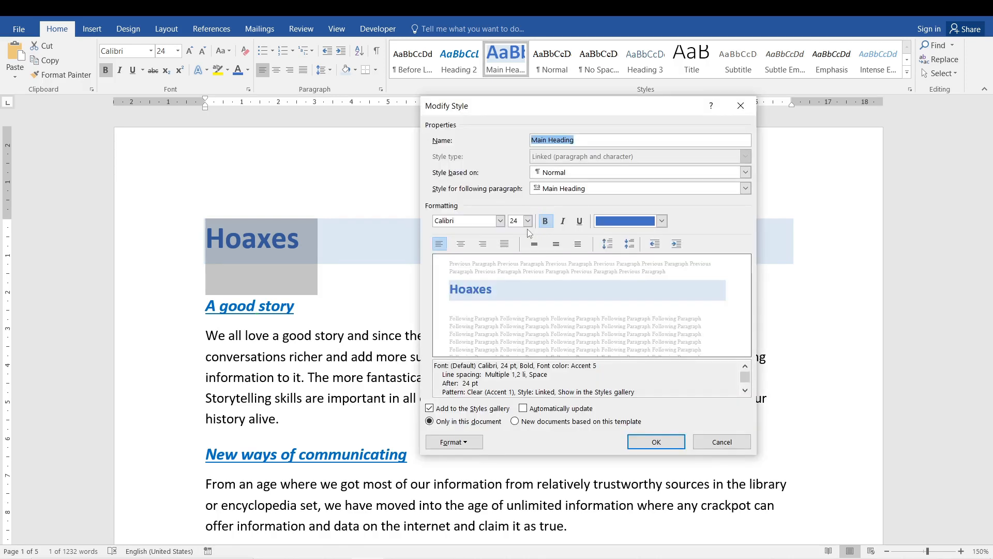
left_click(563, 222)
left_click(563, 221)
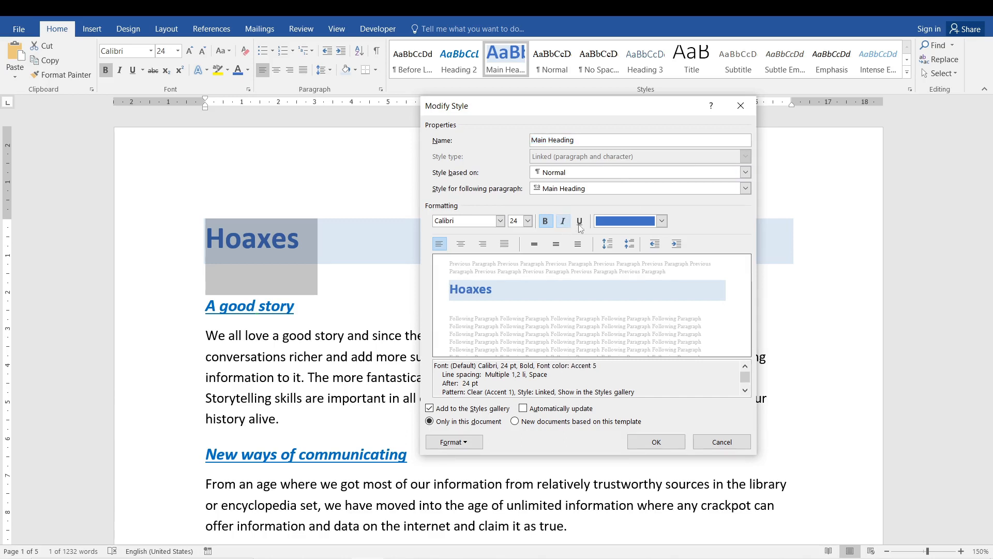
left_click(580, 224)
left_click(580, 223)
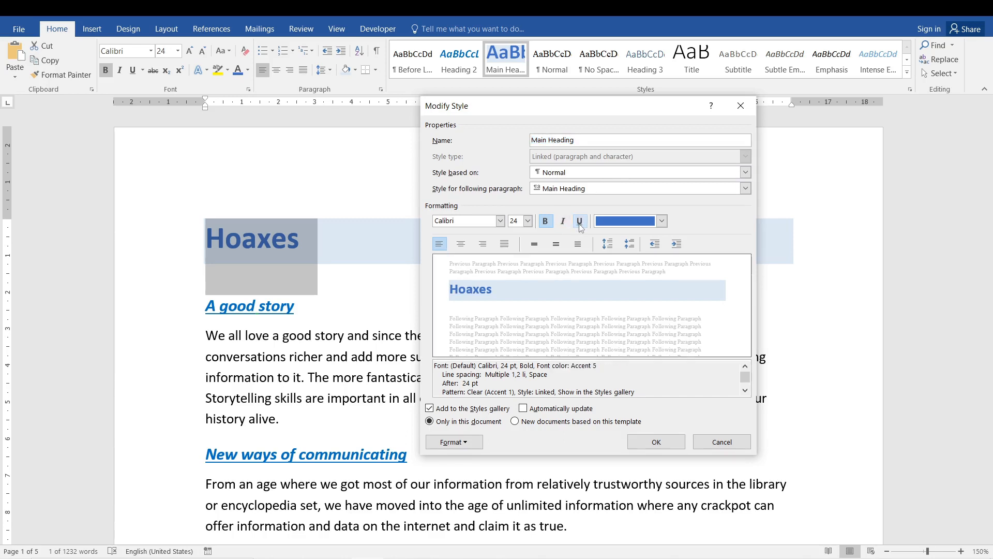
left_click(501, 221)
left_click(501, 221)
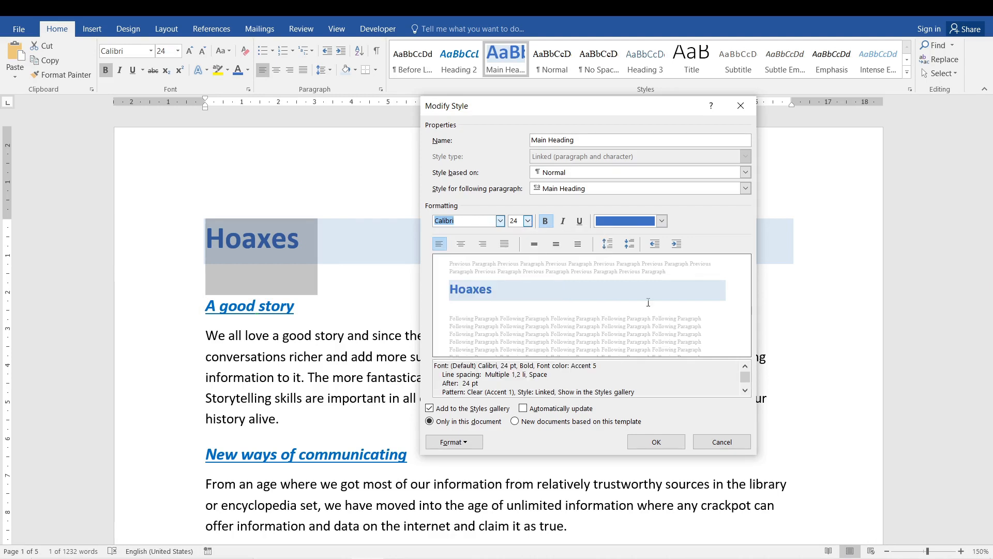
Examine the Main Heading style's formatting description, covering font, size, bold, colour, line spacing, spacing after and pattern.
left_click_drag(435, 366, 630, 391)
left_click(629, 377)
double_click(503, 366)
double_click(527, 366)
double_click(544, 365)
double_click(589, 366)
left_click(662, 222)
left_click(553, 427)
left_click_drag(500, 376, 465, 384)
left_click(493, 385)
left_click(565, 384)
left_click(746, 391)
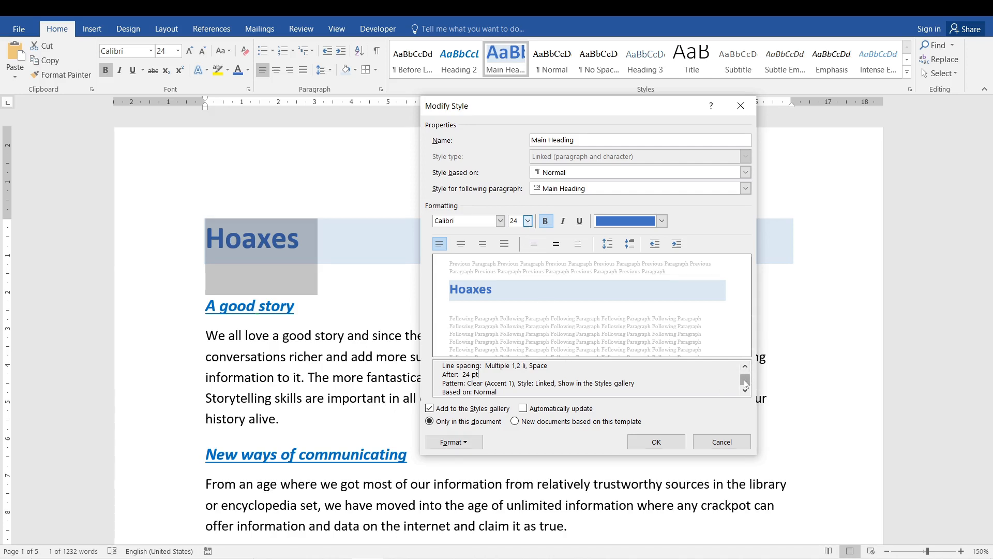
scroll(746, 377, "up", 1)
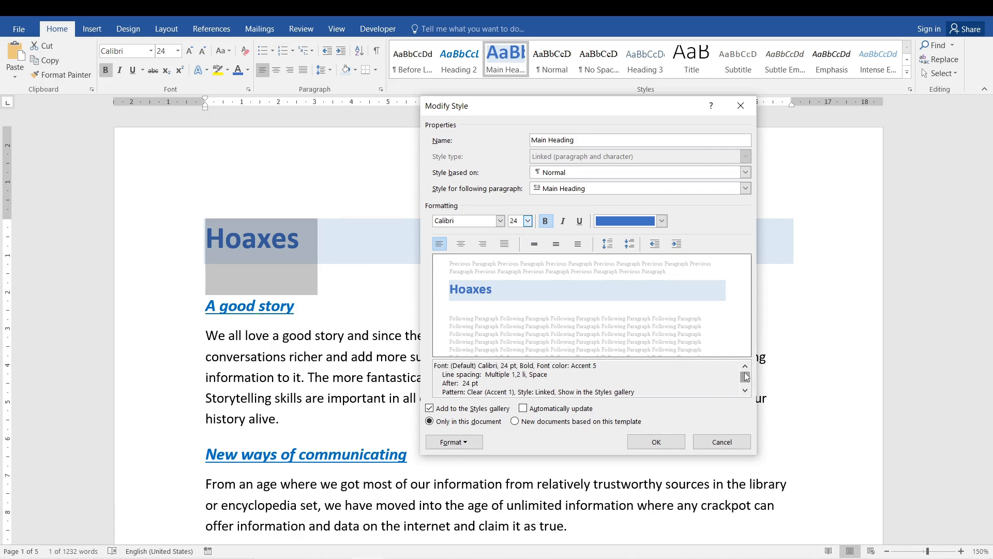
left_click_drag(744, 377, 744, 377)
left_click_drag(746, 420, 750, 389)
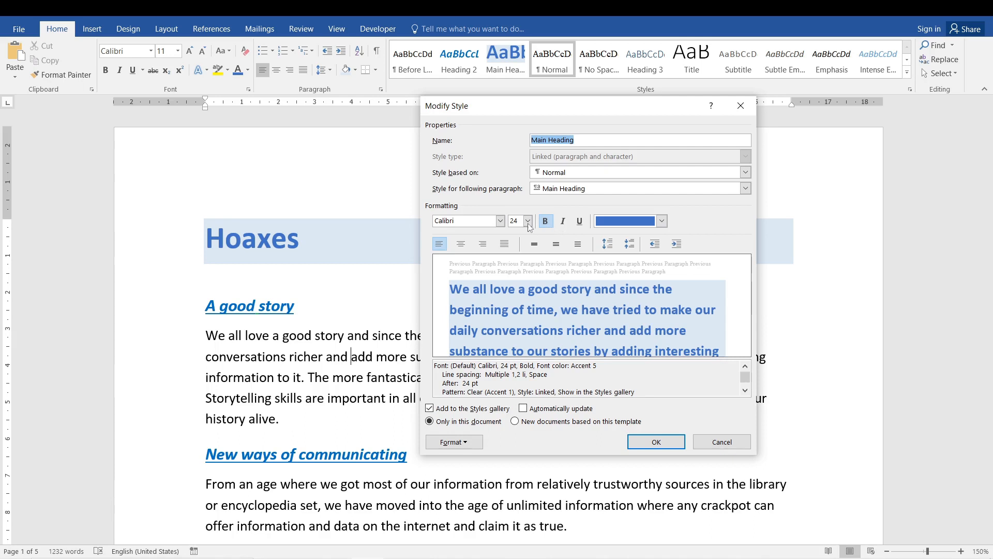
Turn off bold in the Main Heading style and set its font colour to the green Accent 6 theme colour.
left_click(547, 221)
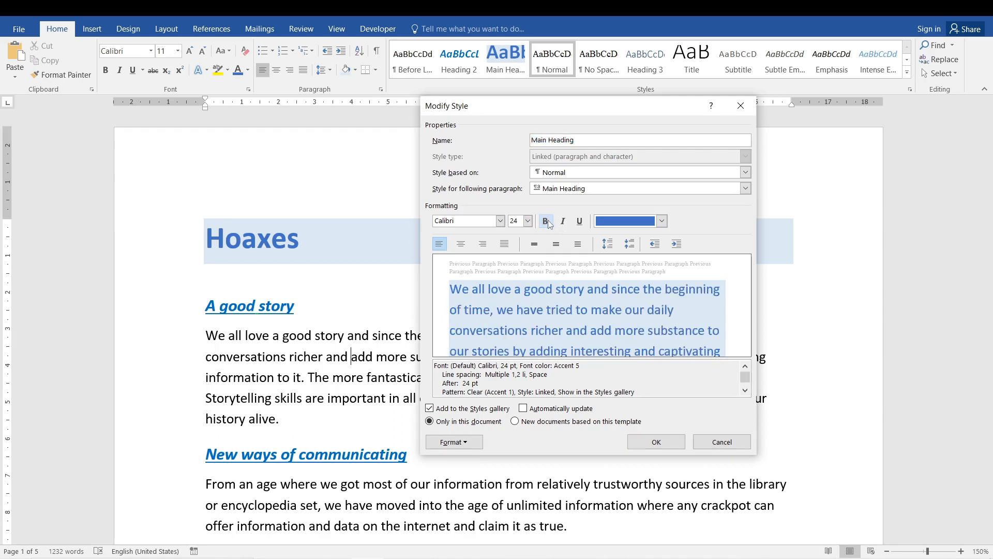
left_click(547, 221)
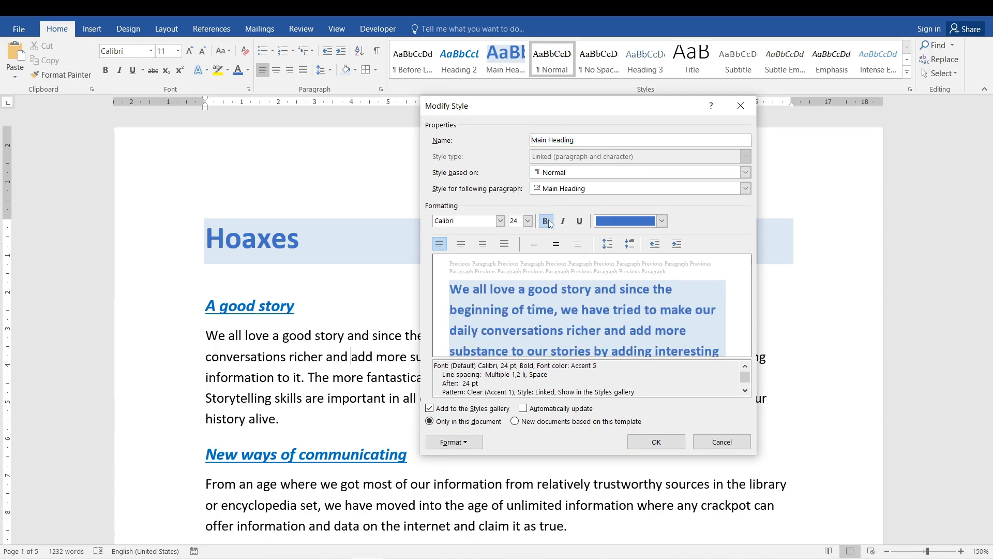
left_click(547, 221)
left_click(661, 221)
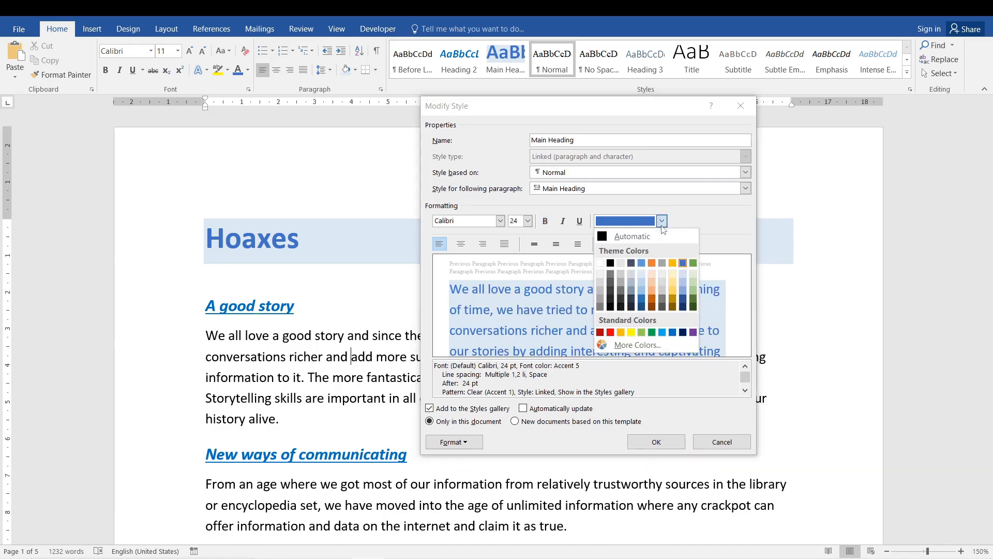
left_click(693, 263)
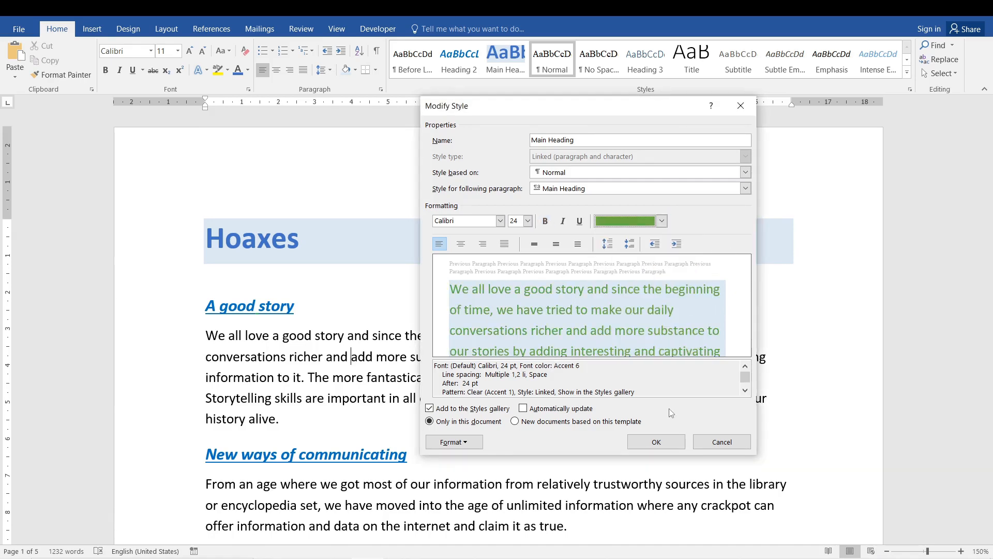
left_click(657, 442)
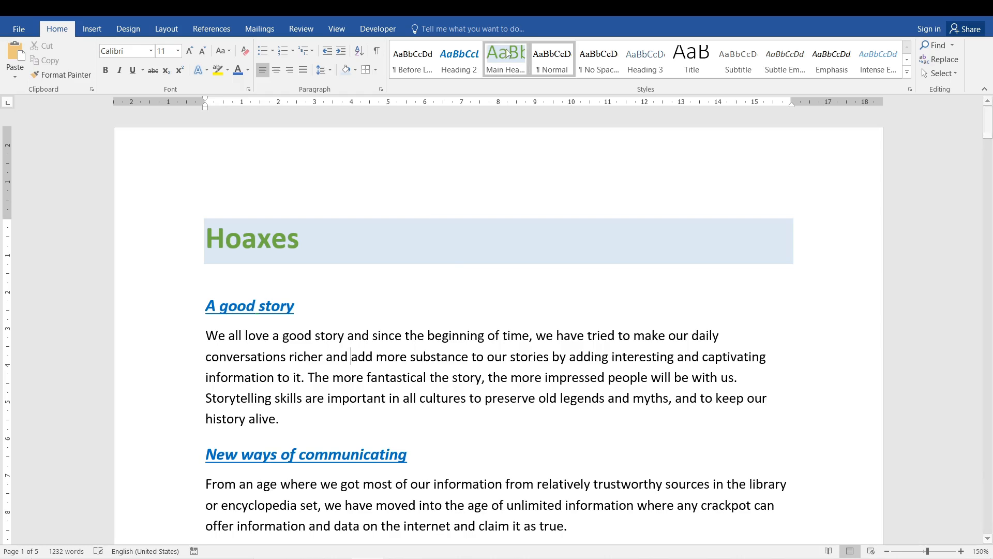
Apply the Main Heading style to the "Hoaxes" heading.
left_click(197, 237)
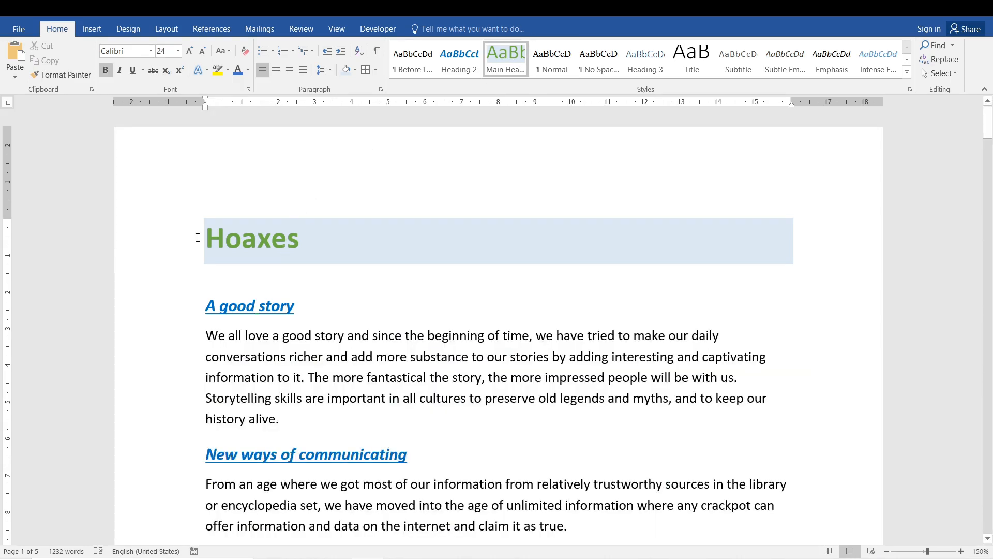
left_click(194, 242)
left_click(369, 258)
left_click(502, 67)
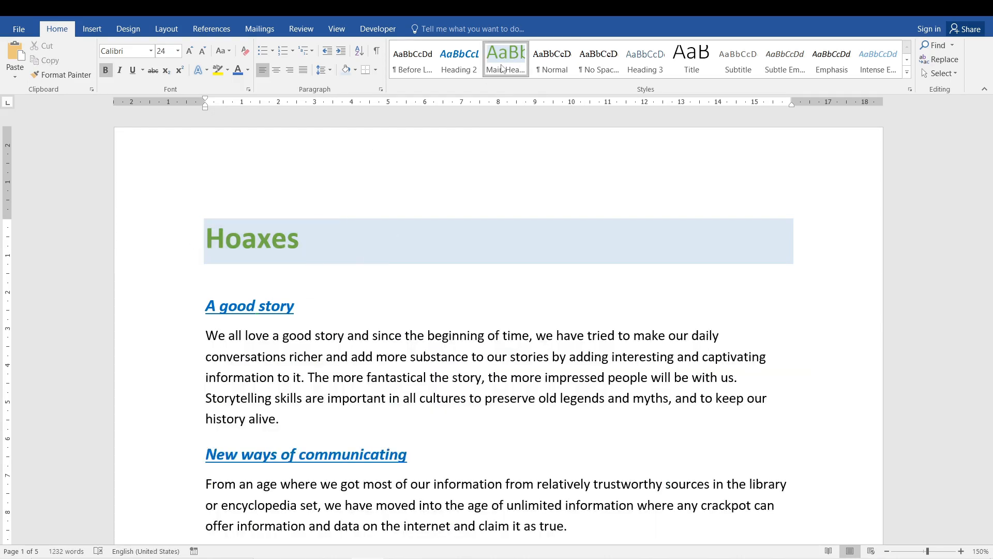
Select all instances of the Main Heading style and update the style to match the selected "Hoaxes" heading.
right_click(502, 68)
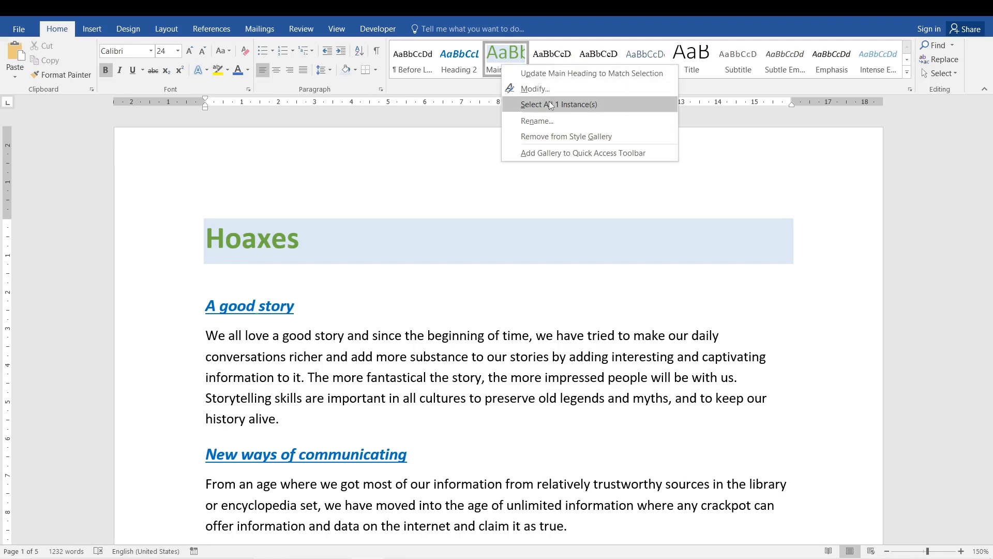
left_click(549, 104)
right_click(501, 67)
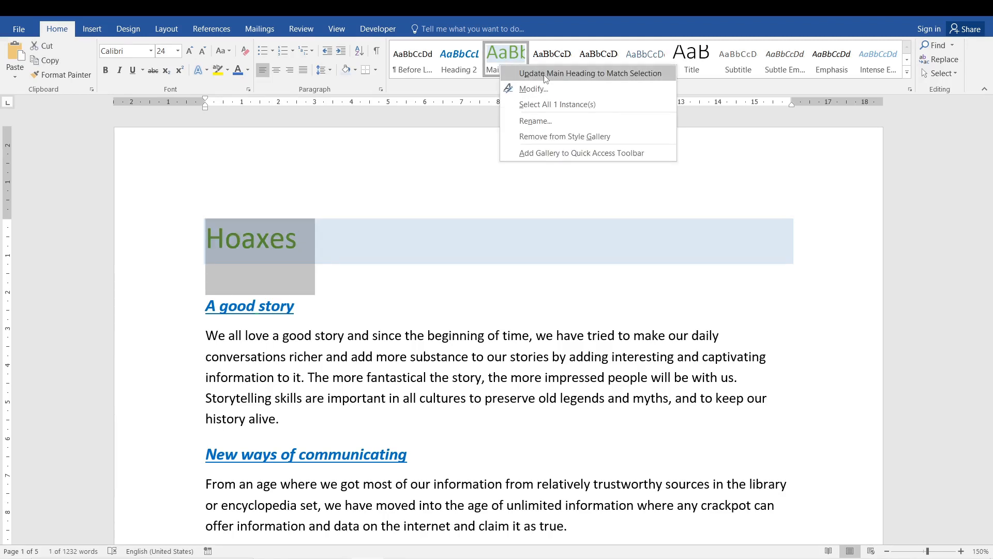
left_click(545, 78)
left_click(427, 233)
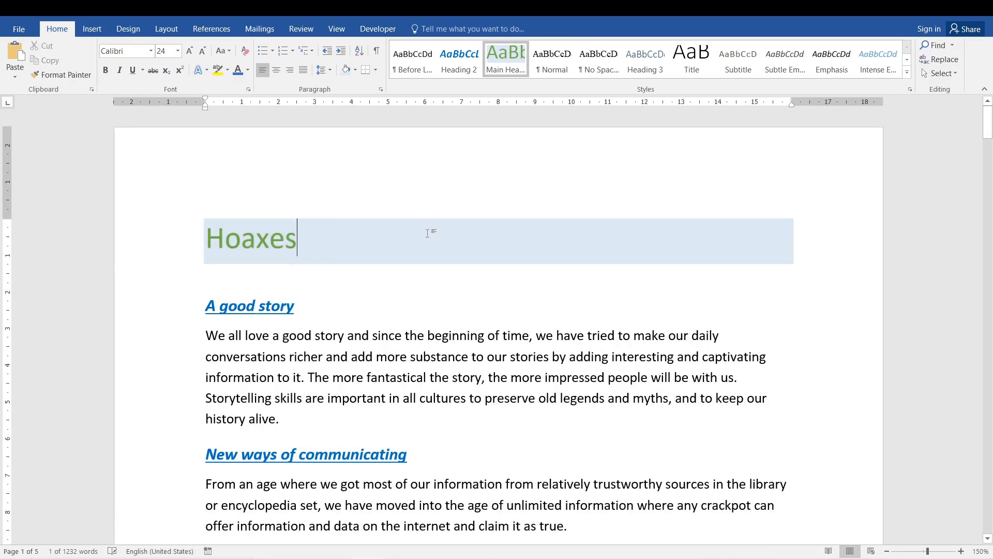
triple_click(325, 246)
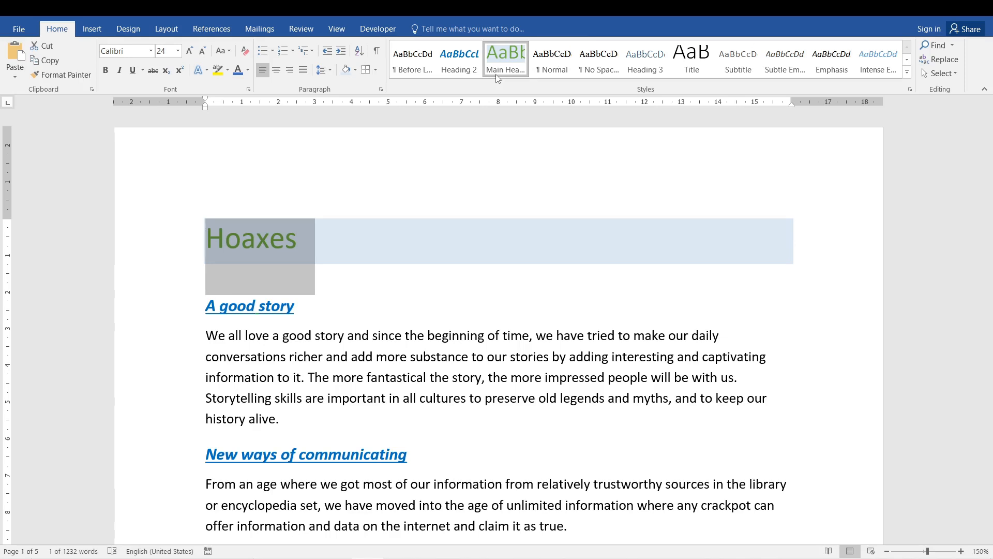
left_click(396, 266)
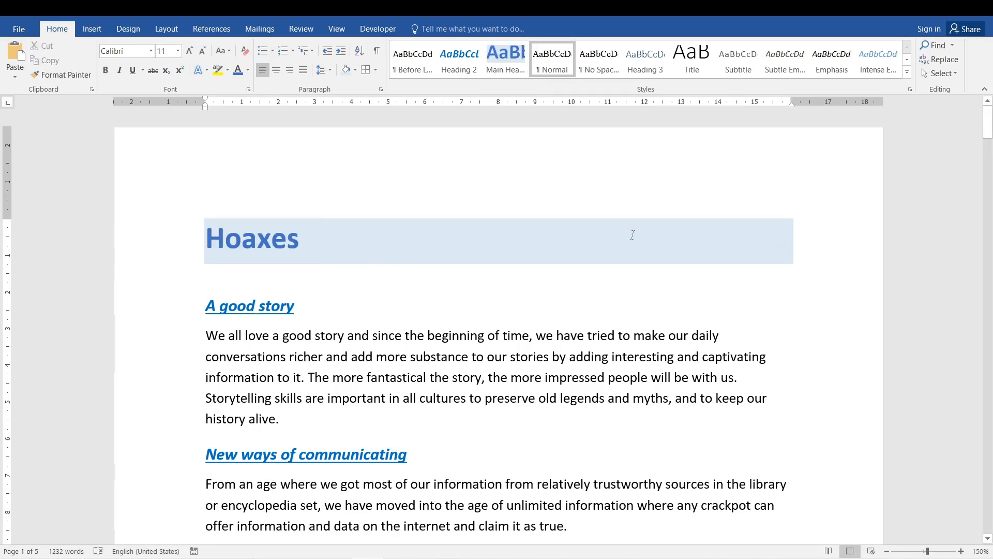
Apply the Main Heading style to the "Trojan" heading at the start of the page after page 3.
left_click_drag(988, 121, 989, 382)
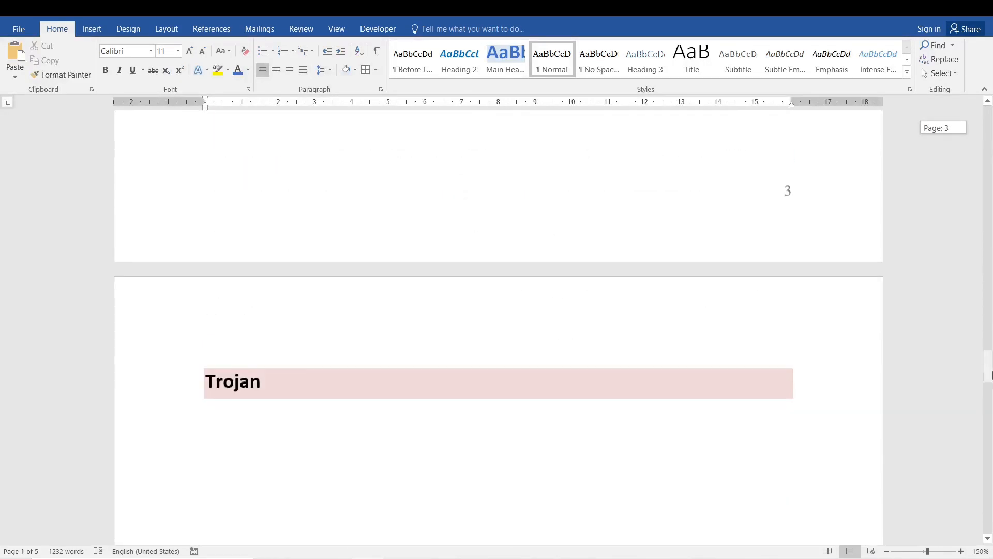
double_click(258, 392)
left_click(505, 52)
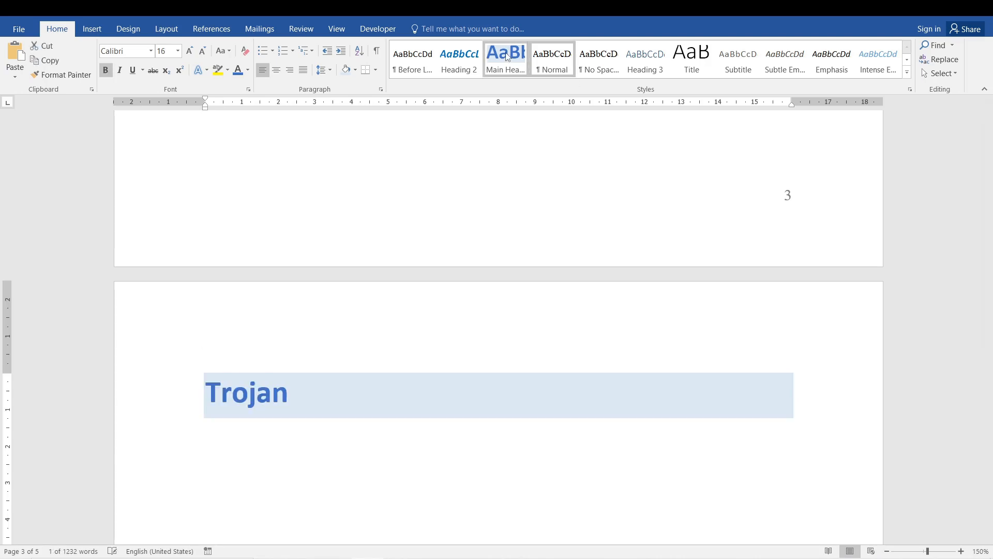
left_click(505, 52)
left_click(403, 430)
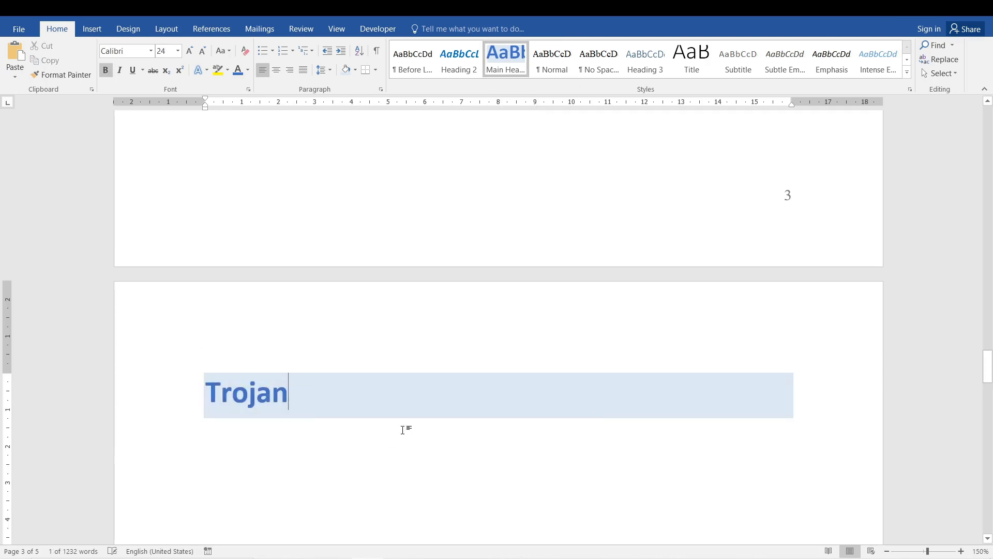
Delete the "Trojan" heading from its otherwise empty page.
mouse_move(988, 368)
left_mouse_down()
mouse_move(989, 398)
mouse_move(989, 323)
mouse_move(988, 373)
left_mouse_up()
left_click_drag(306, 326, 132, 337)
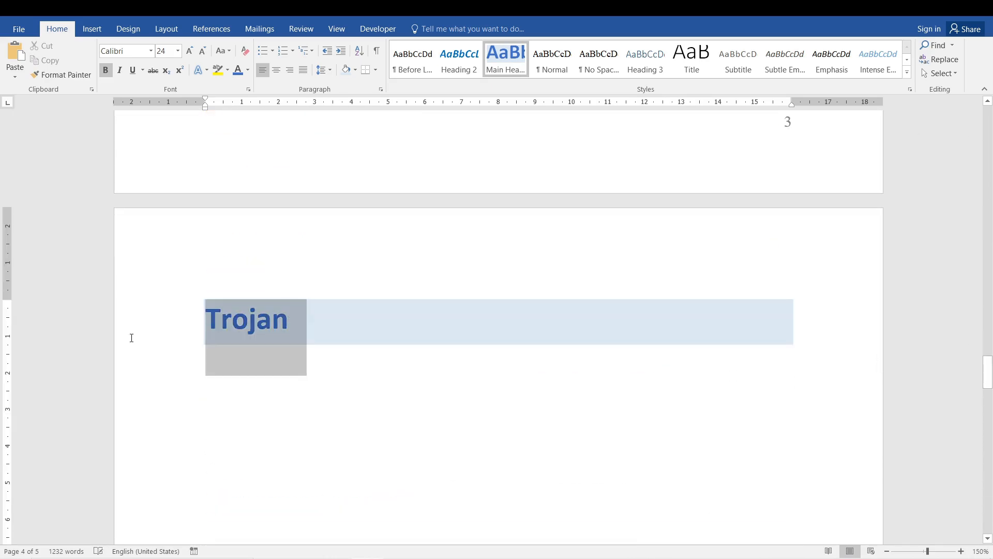
key("Delete")
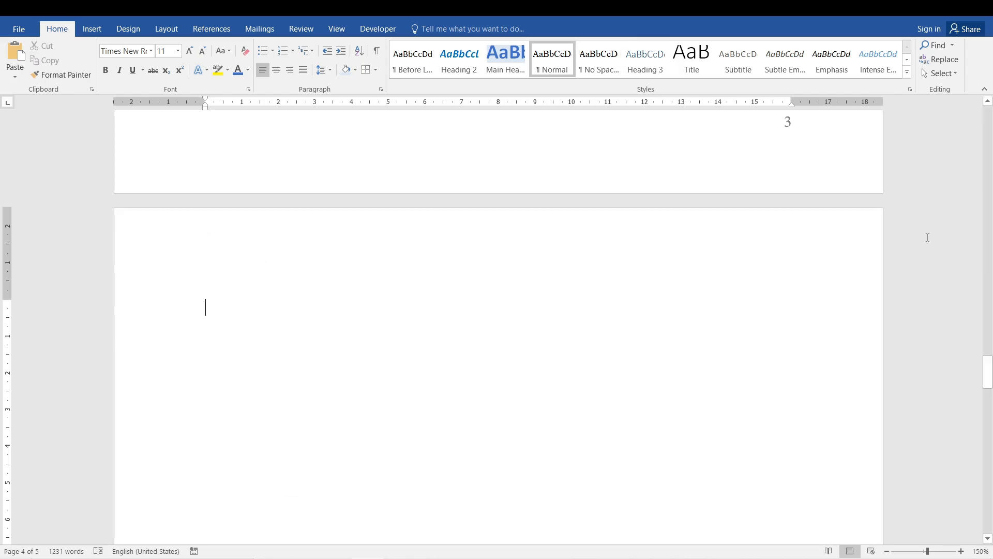
Clear the formatting of the "Hoaxes" and "A good story" headings and undo both changes.
key("ctrl+Home")
key("ctrl+shift+n")
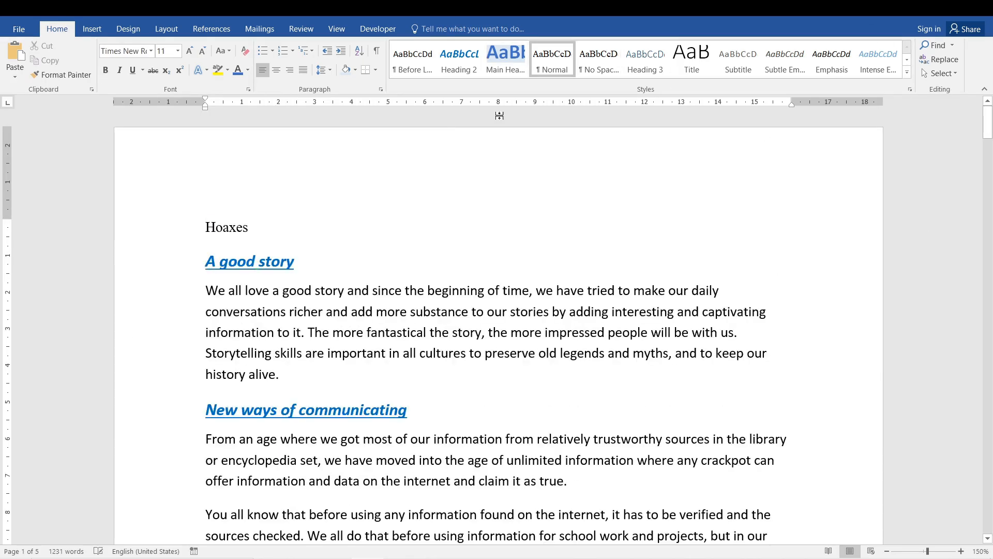
left_click(239, 290)
left_click(239, 269)
left_click(245, 50)
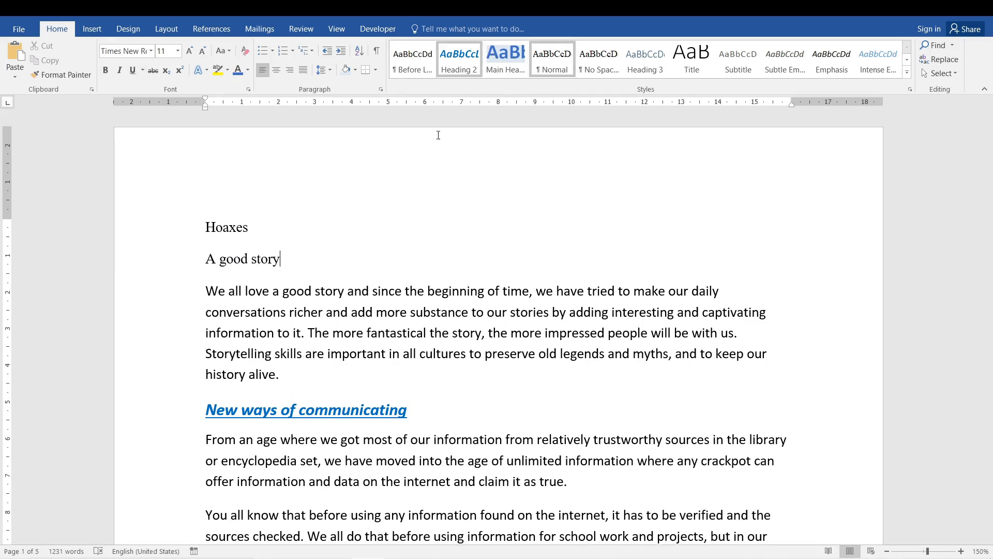
key("ctrl+z")
key("ctrl+z")
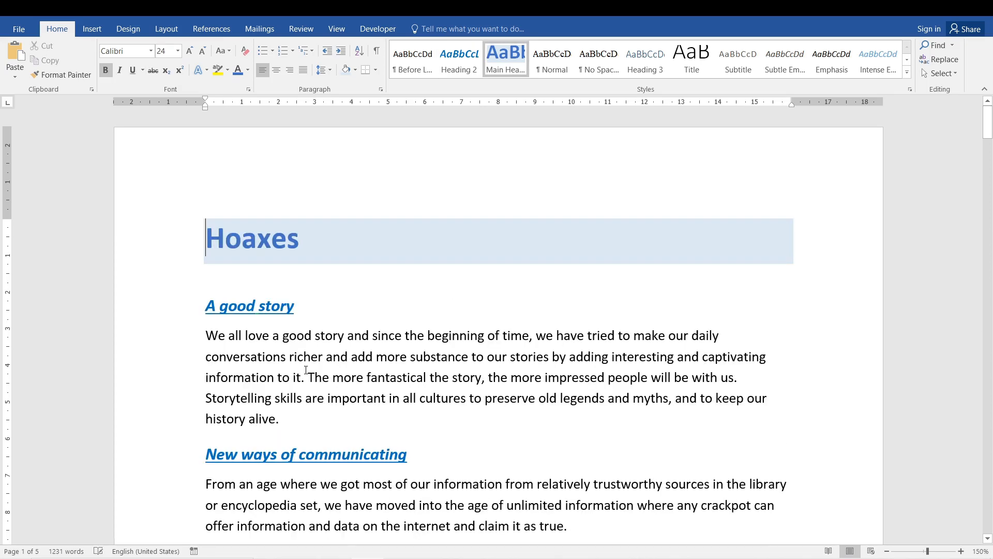
With the cursor in the paragraph under "A good story", look through the full list of styles and close it.
left_click(351, 365)
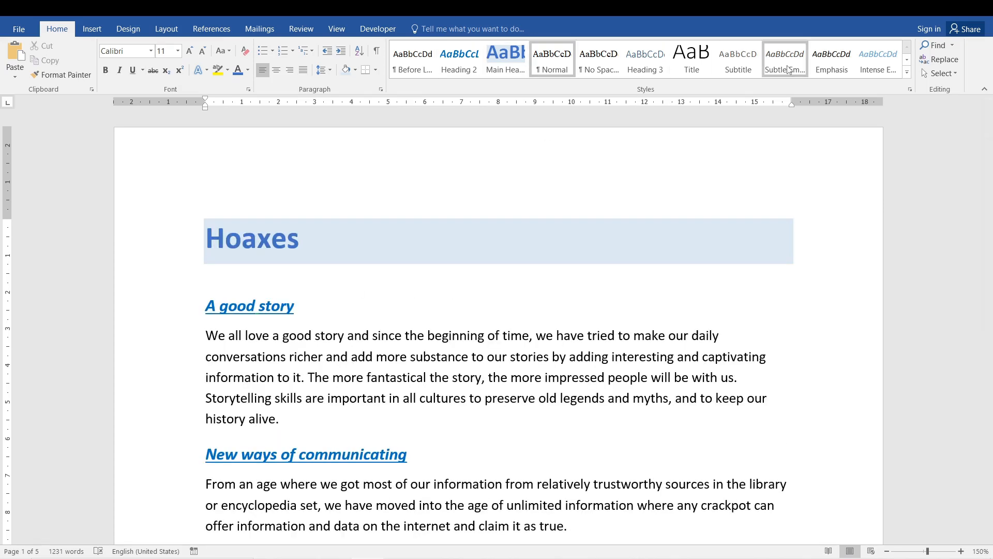
left_click(910, 89)
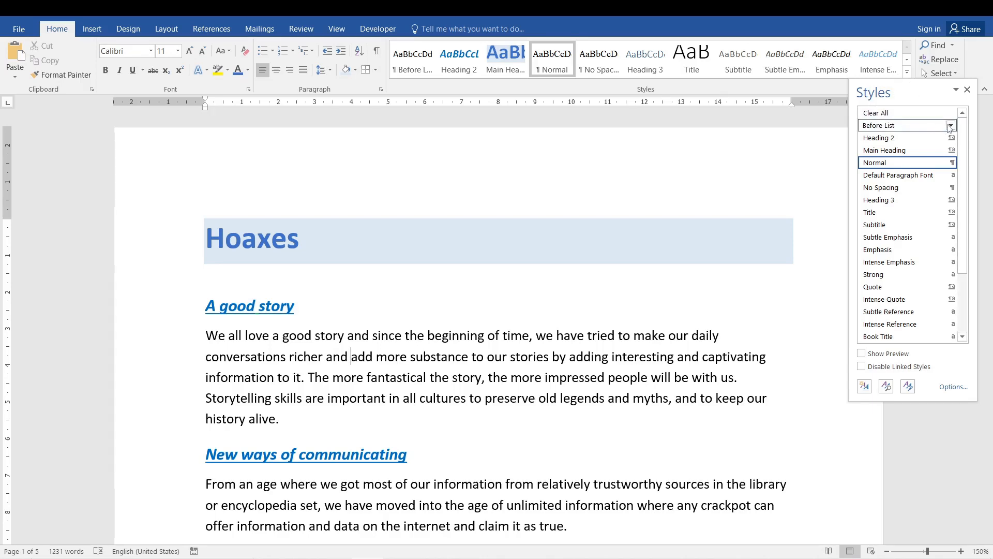
left_click_drag(963, 273, 974, 240)
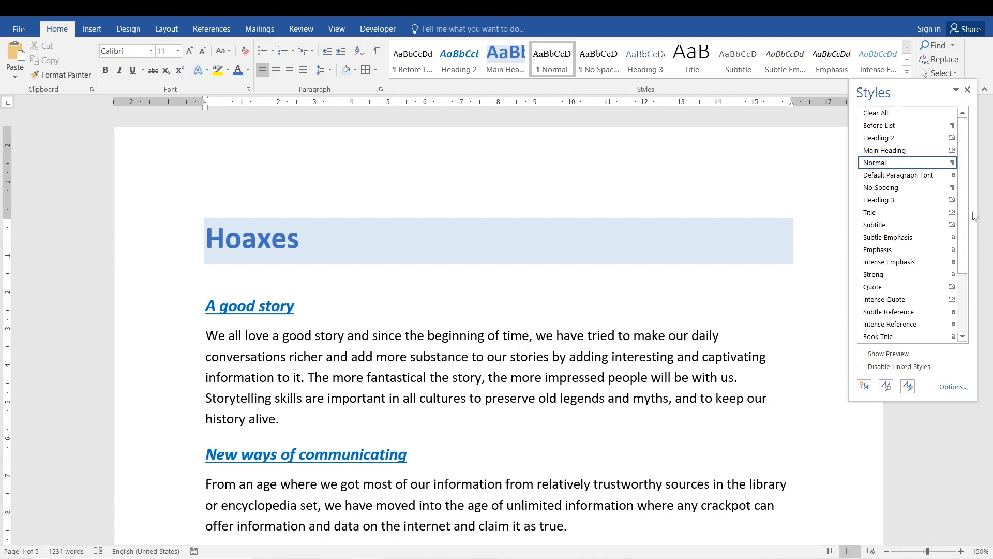
left_click(956, 89)
left_click(967, 90)
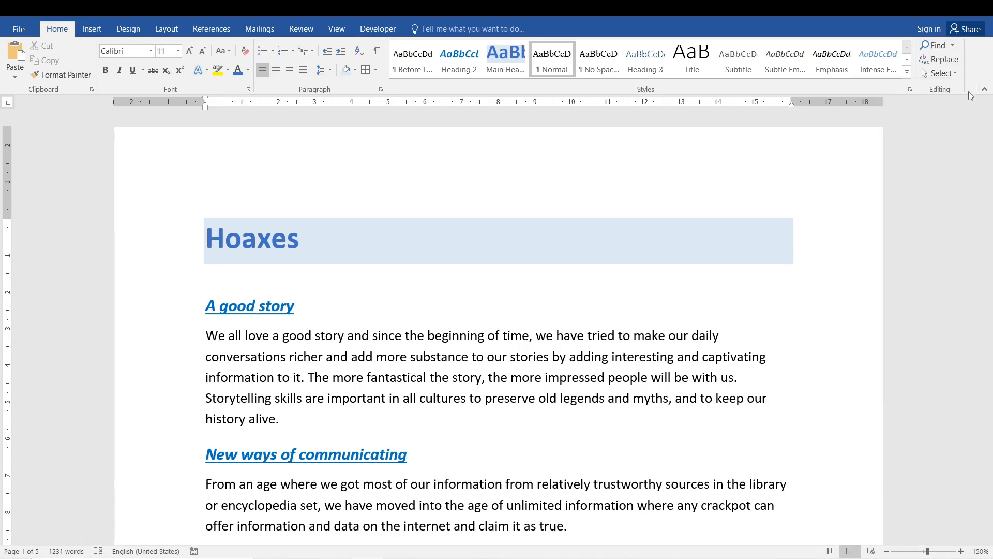
Reopen the full list of styles, check the Footer style's options and turn on the style previews.
left_click(910, 91)
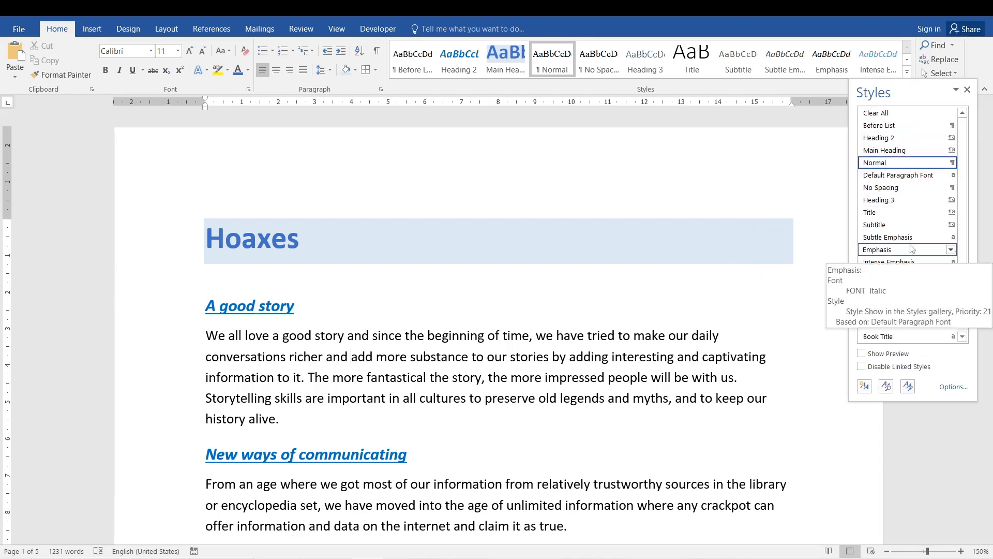
scroll(910, 207, "down", 3)
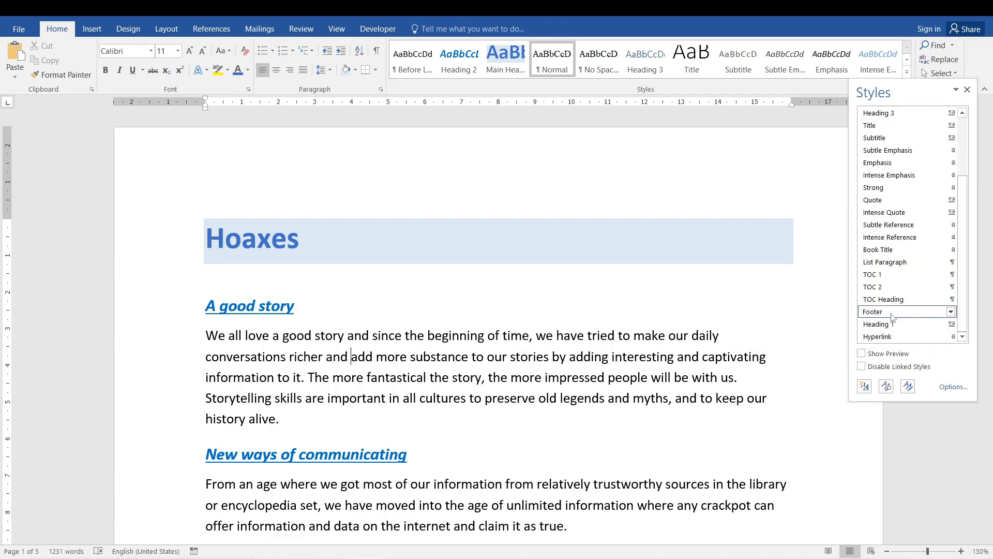
left_click(951, 311)
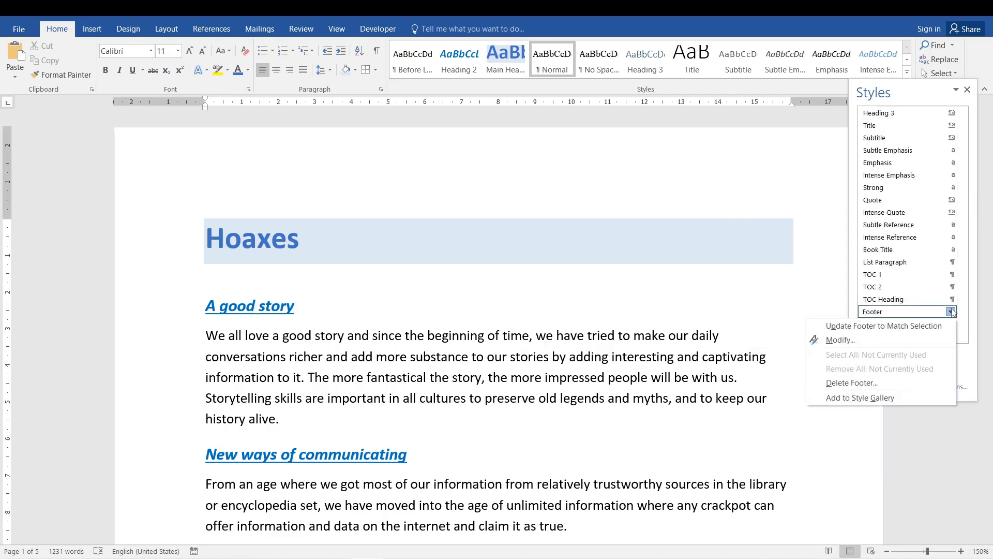
left_click(969, 273)
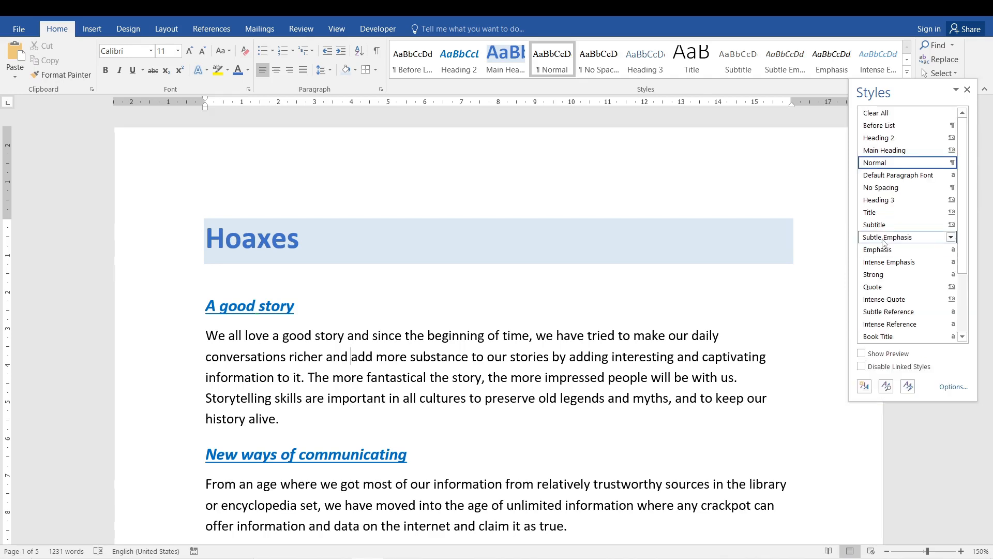
left_click(951, 212)
left_click(861, 354)
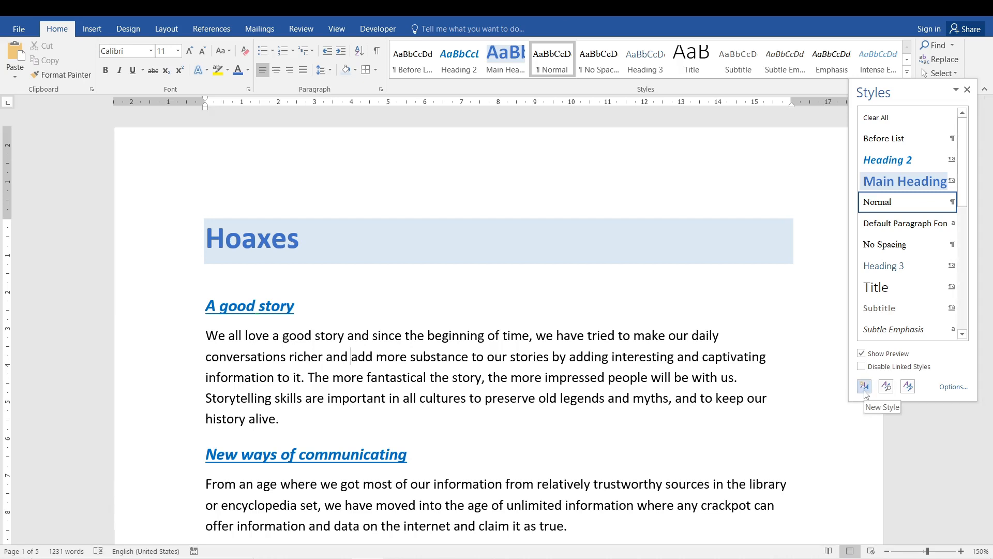
Examine the paragraph and text-level formatting of the "New ways of communicating" heading with the Style Inspector.
left_click(886, 388)
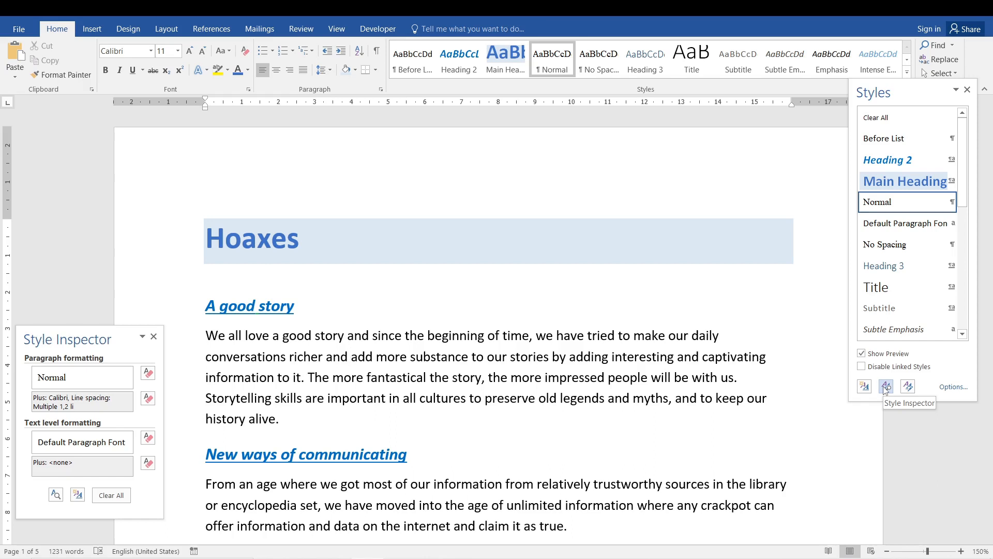
left_click(240, 454)
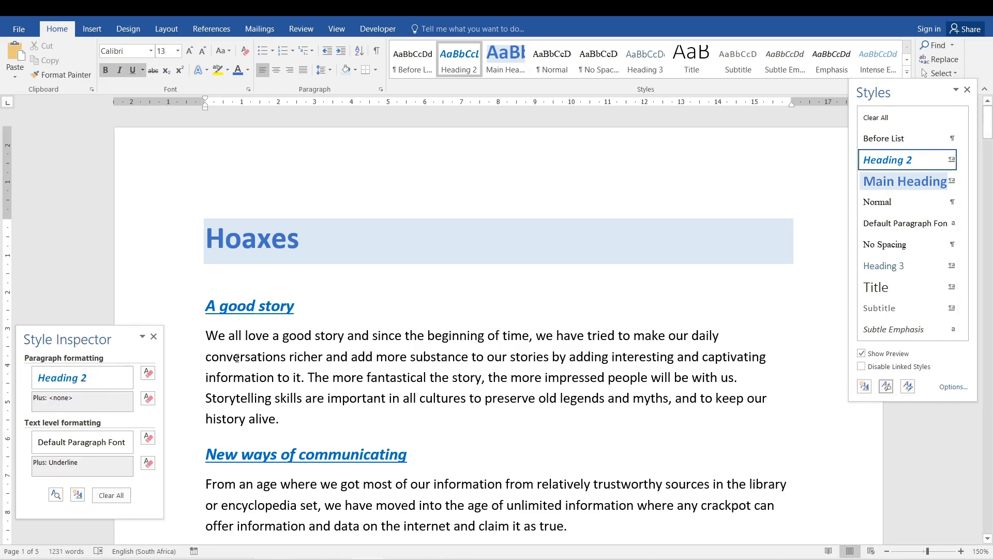
left_click(154, 337)
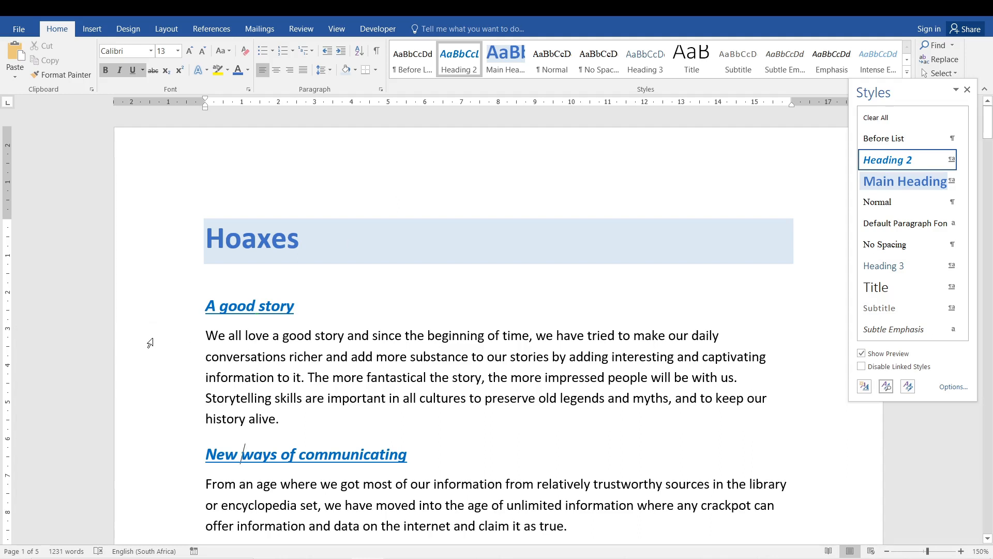
Open the Manage Styles settings.
left_click(910, 392)
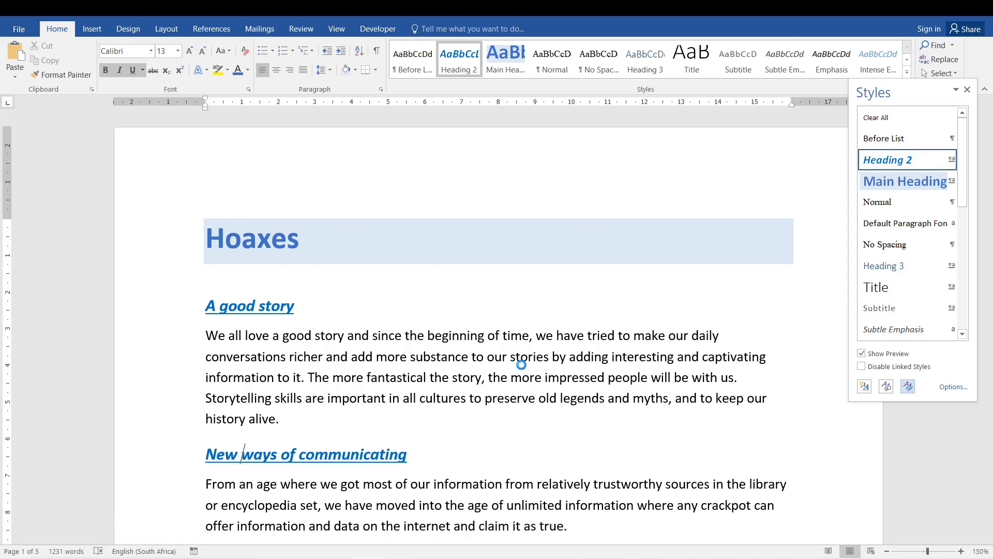